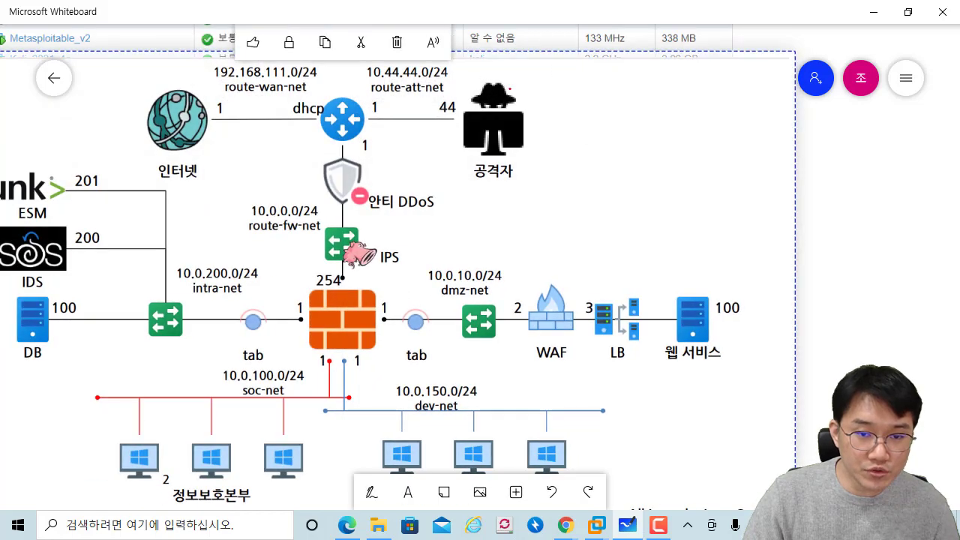
# Step: Draw the attack path from attacker to the WAF with an arrowhead, and underline the web service label
pyautogui.moveTo(510, 87)
pyautogui.mouseDown()
pyautogui.moveTo(360, 258)
pyautogui.moveTo(555, 267)
pyautogui.moveTo(546, 288)
pyautogui.mouseUp()
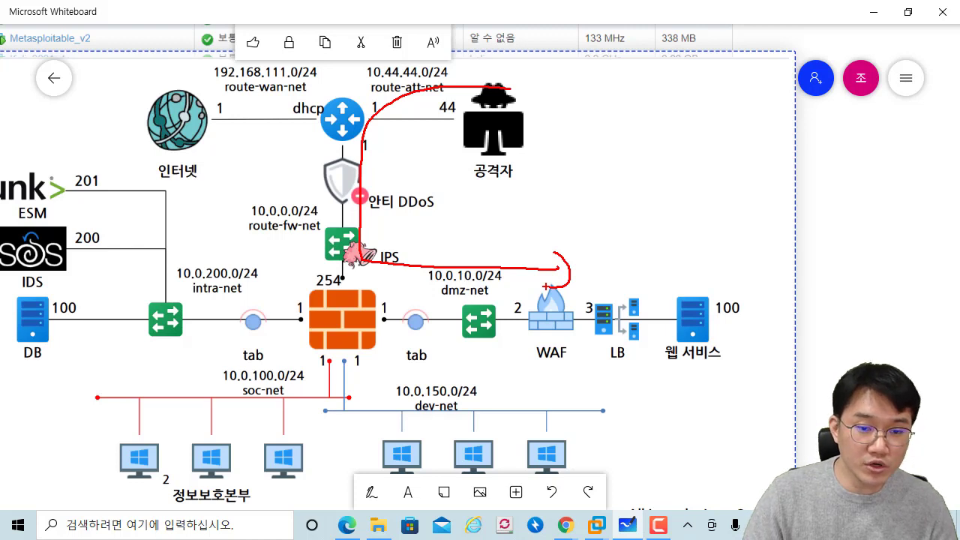
pyautogui.moveTo(542, 251)
pyautogui.mouseDown()
pyautogui.moveTo(544, 289)
pyautogui.moveTo(568, 268)
pyautogui.mouseUp()
pyautogui.moveTo(615, 378); pyautogui.dragTo(703, 373)
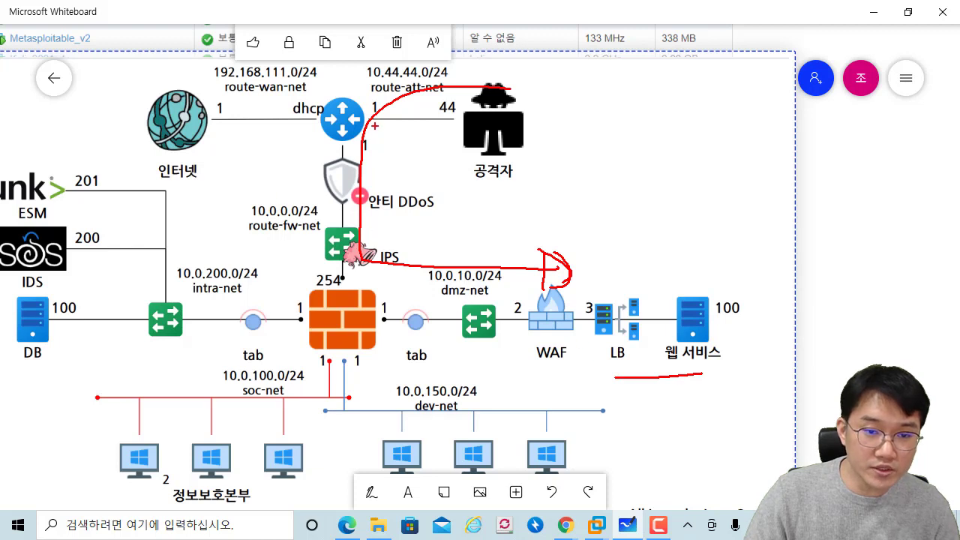
# Step: Cross out the anti-DDoS device, handwrite an underlined note beside it, then erase the red marks
pyautogui.moveTo(372, 126); pyautogui.dragTo(387, 107)
pyautogui.moveTo(367, 205); pyautogui.dragTo(382, 182)
pyautogui.moveTo(443, 186); pyautogui.dragTo(414, 222)
pyautogui.moveTo(427, 196); pyautogui.dragTo(444, 214)
pyautogui.moveTo(468, 180); pyautogui.dragTo(448, 213)
pyautogui.moveTo(459, 195); pyautogui.dragTo(470, 225)
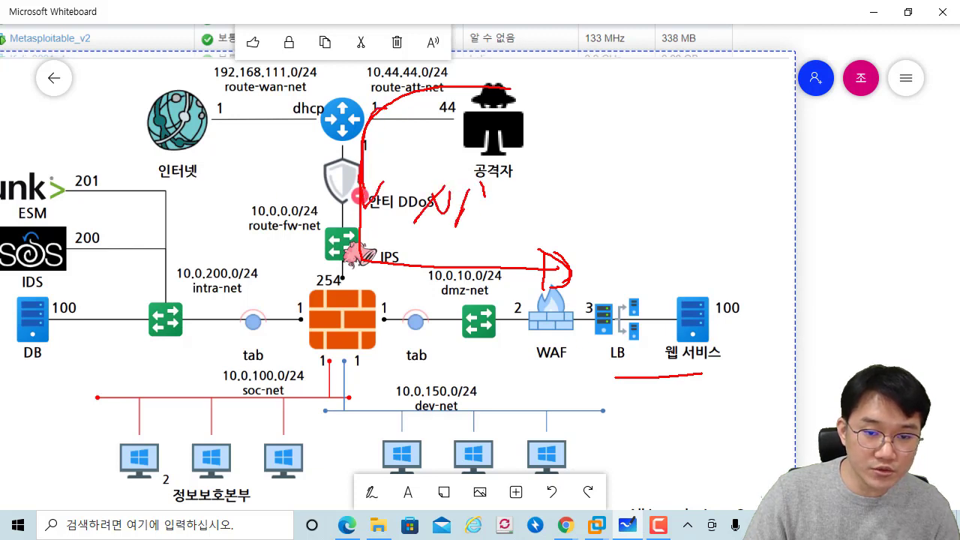
pyautogui.moveTo(482, 181); pyautogui.dragTo(486, 222)
pyautogui.moveTo(487, 191)
pyautogui.mouseDown()
pyautogui.moveTo(527, 189)
pyautogui.moveTo(510, 223)
pyautogui.mouseUp()
pyautogui.moveTo(546, 230); pyautogui.dragTo(425, 231)
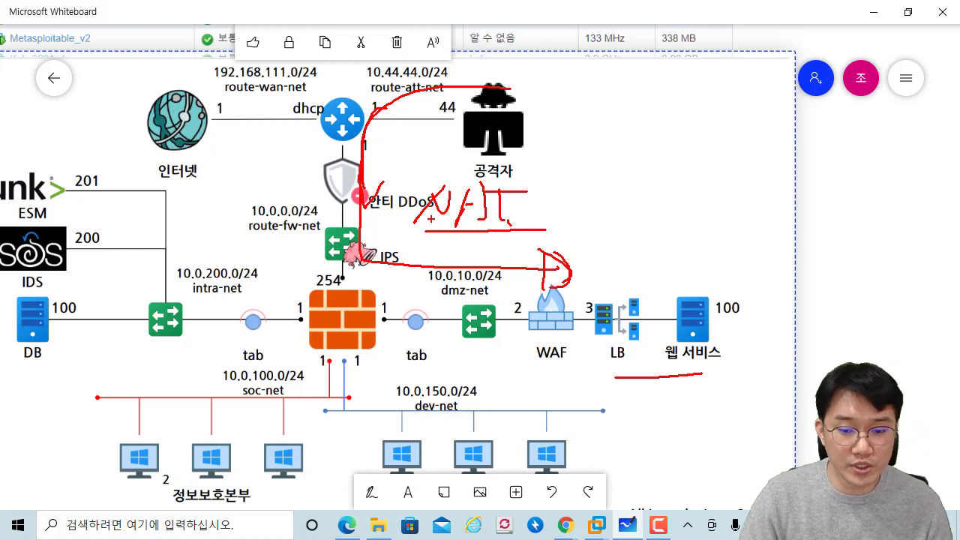
pyautogui.press('e')
# Step: Frame and circle the firewall in red, then erase the annotations
pyautogui.moveTo(286, 258); pyautogui.dragTo(401, 360)
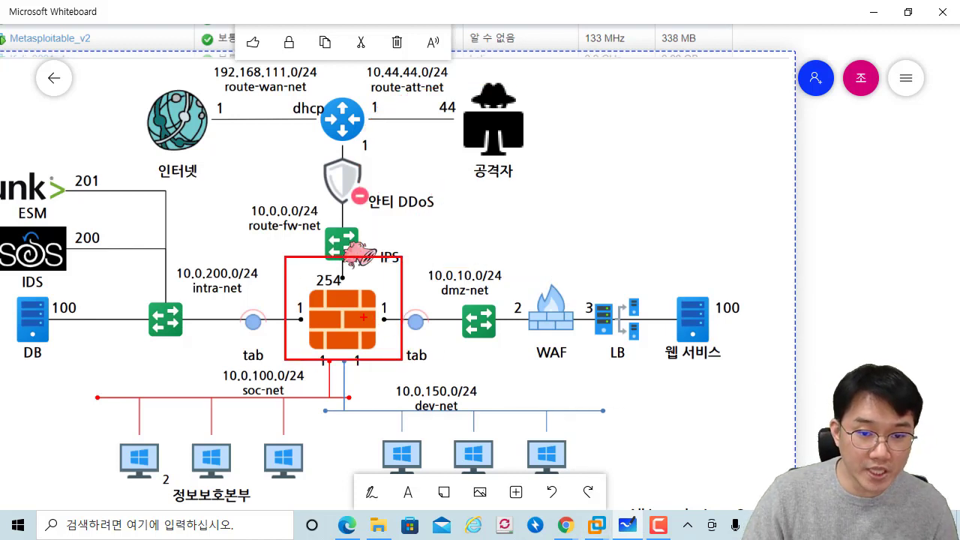
pyautogui.moveTo(321, 358); pyautogui.dragTo(388, 355)
pyautogui.press('Escape')
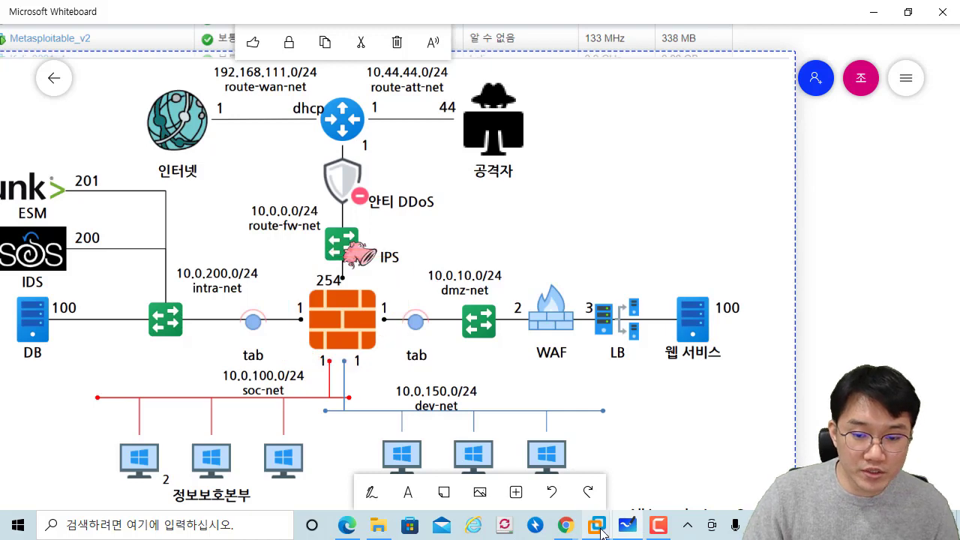
# Step: In VMware Workstation, check the beebox_victim and pfsense_firewall virtual machines
pyautogui.click(597, 525)
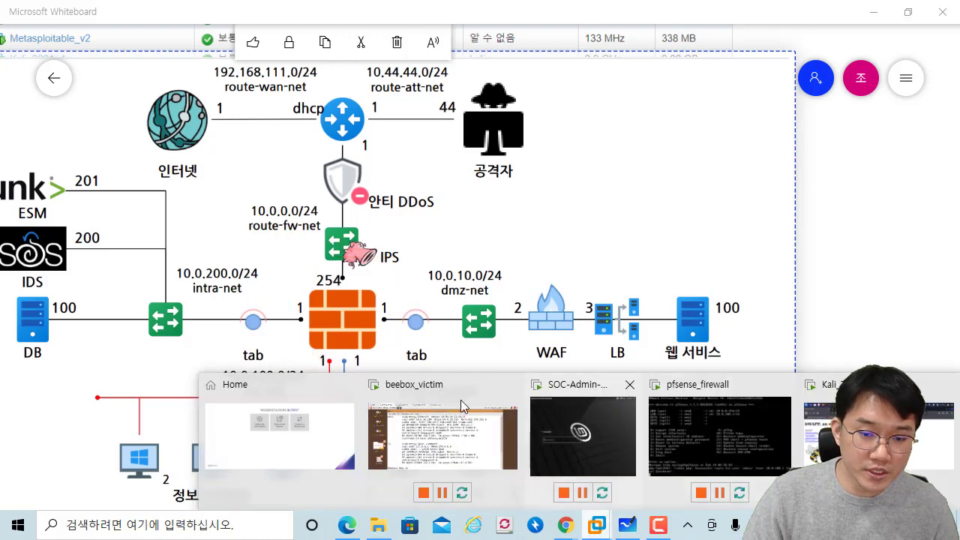
pyautogui.click(439, 438)
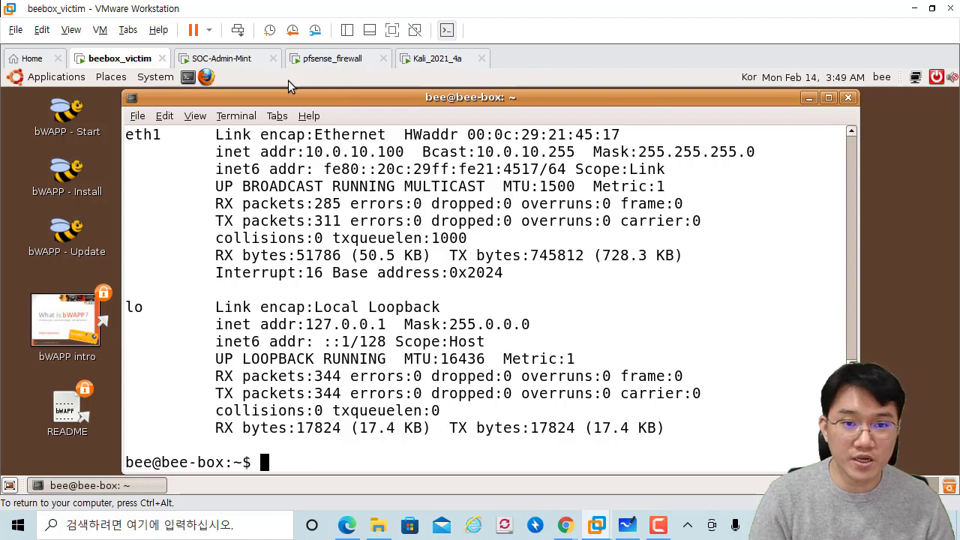
pyautogui.click(353, 60)
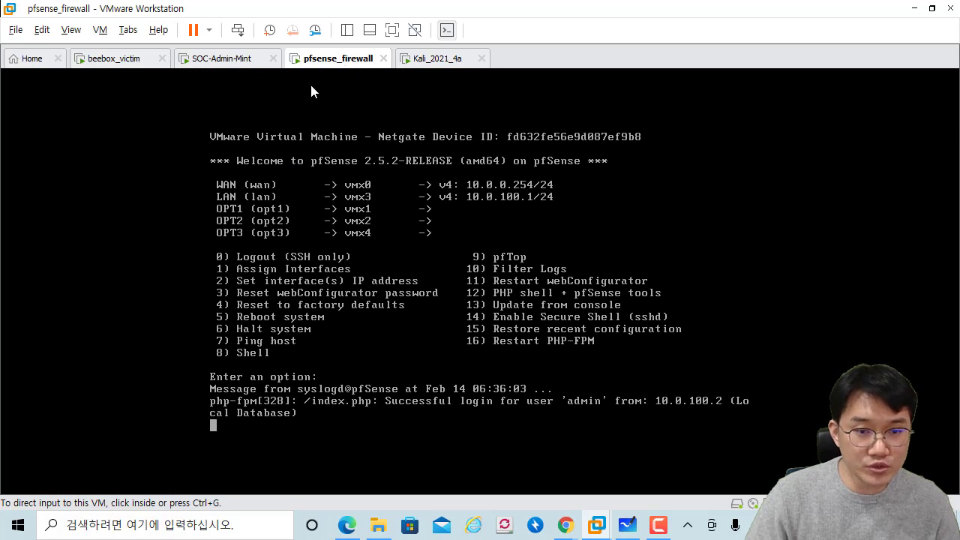
# Step: Log into the SOC-Admin-Mint virtual machine with the account password
pyautogui.click(227, 59)
pyautogui.click(377, 307)
pyautogui.write('12')
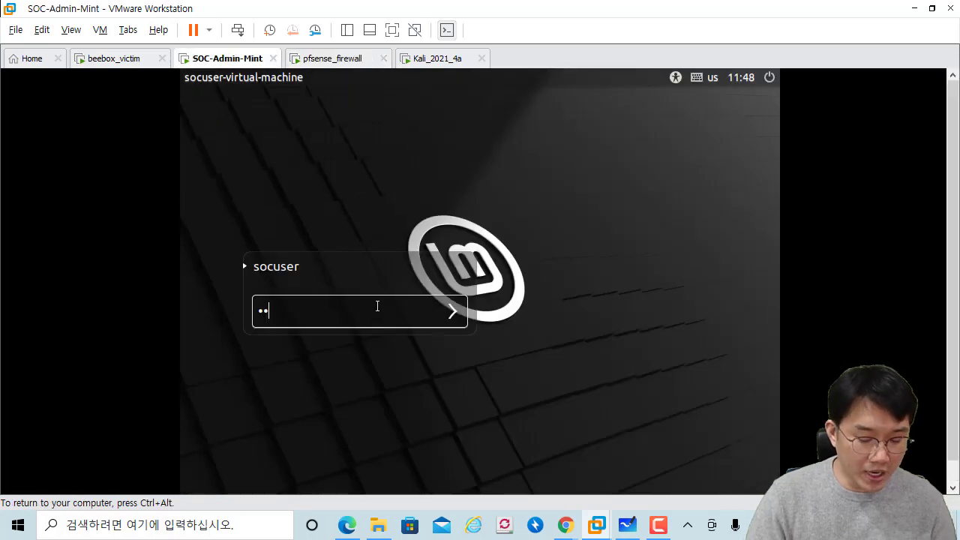
pyautogui.write('3456789')
pyautogui.press('Return')
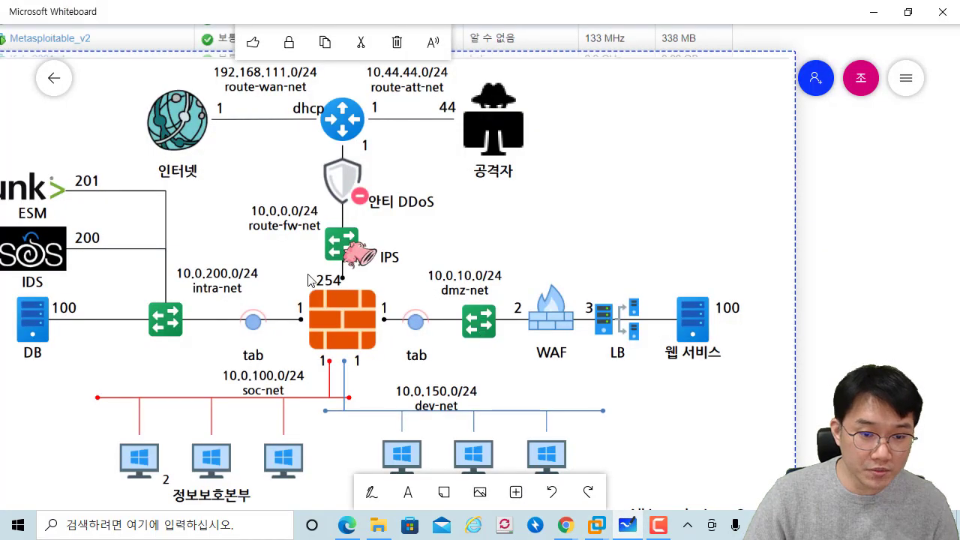
# Step: Outline soc-net in red, clear the ink, and bring the SOC-Admin-Mint VM window forward
pyautogui.moveTo(163, 353)
pyautogui.mouseDown()
pyautogui.moveTo(153, 398)
pyautogui.moveTo(314, 427)
pyautogui.moveTo(293, 399)
pyautogui.moveTo(323, 347)
pyautogui.mouseUp()
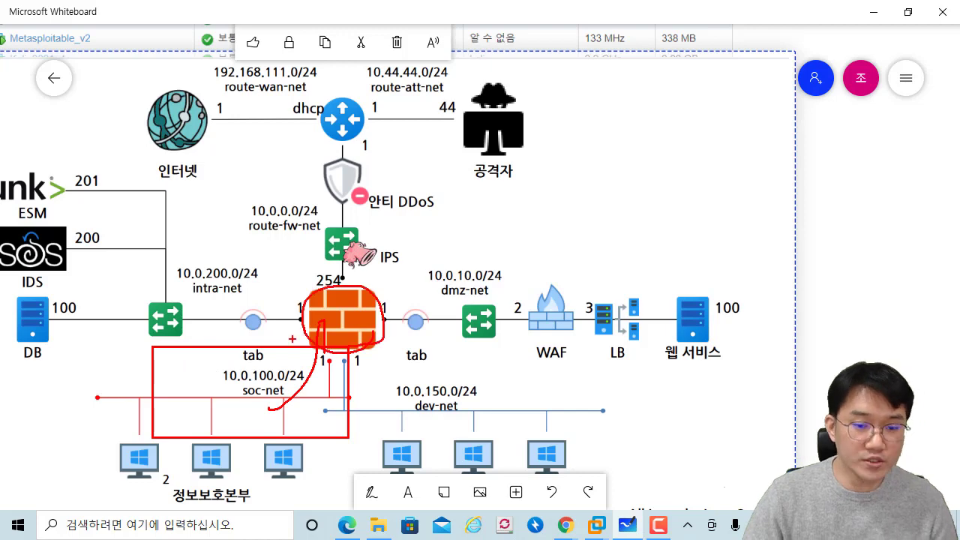
pyautogui.press('Escape')
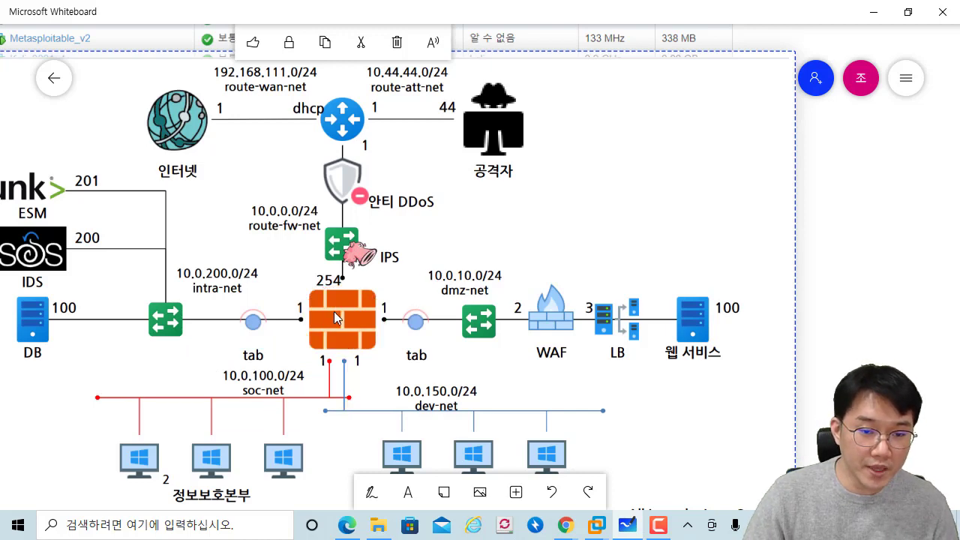
pyautogui.hotkey('alt', 'Tab')
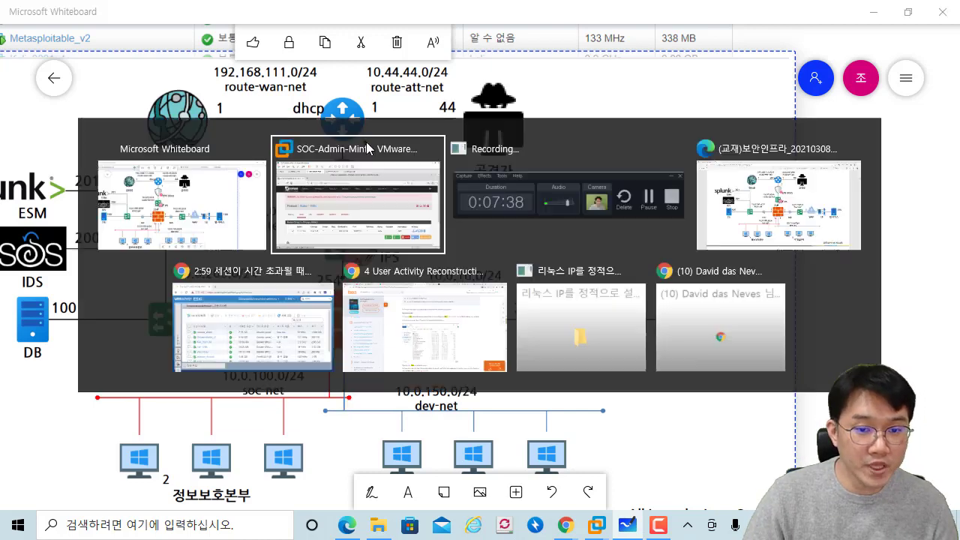
pyautogui.click(366, 142)
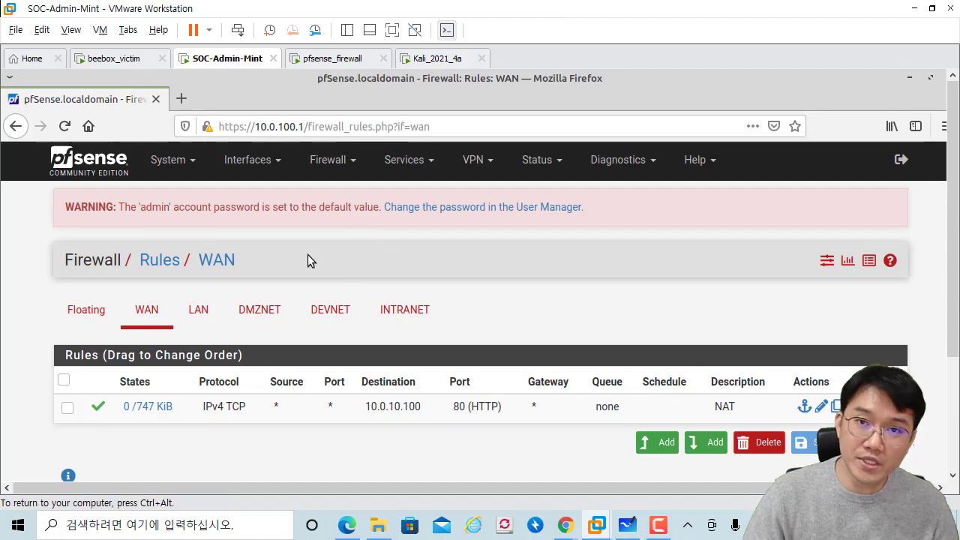
# Step: Open Firewall > NAT port forwarding and mark the rule to 10.0.10.100 port 80 (HTTP)
pyautogui.click(328, 161)
pyautogui.click(339, 219)
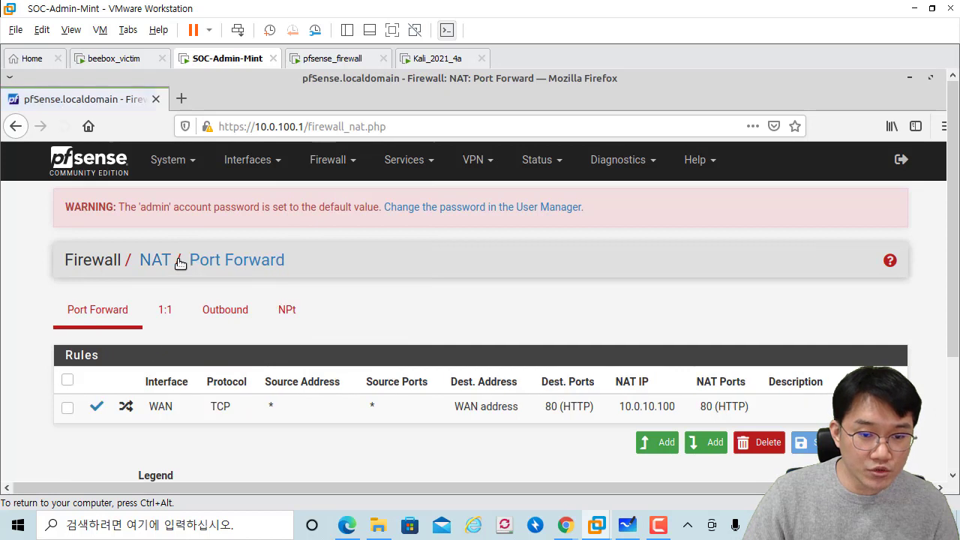
pyautogui.moveTo(51, 332)
pyautogui.mouseDown()
pyautogui.moveTo(755, 459)
pyautogui.moveTo(909, 427)
pyautogui.mouseUp()
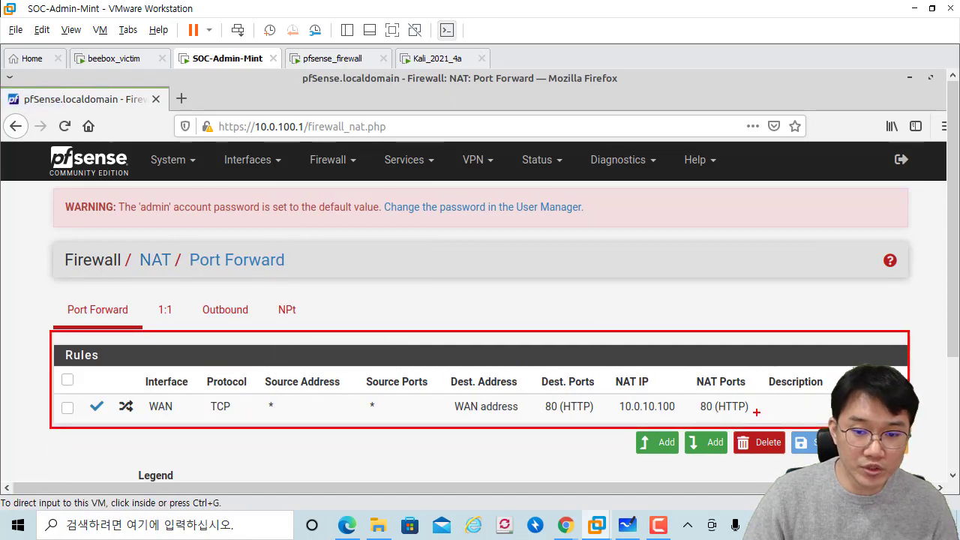
pyautogui.moveTo(756, 405); pyautogui.dragTo(760, 415)
pyautogui.moveTo(773, 409); pyautogui.dragTo(754, 422)
pyautogui.press('e')
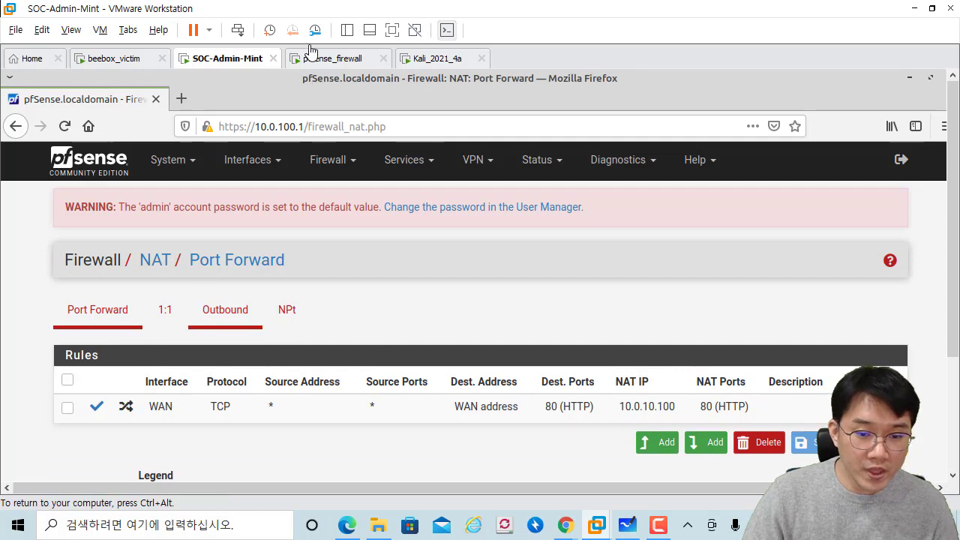
pyautogui.moveTo(126, 327); pyautogui.dragTo(565, 346)
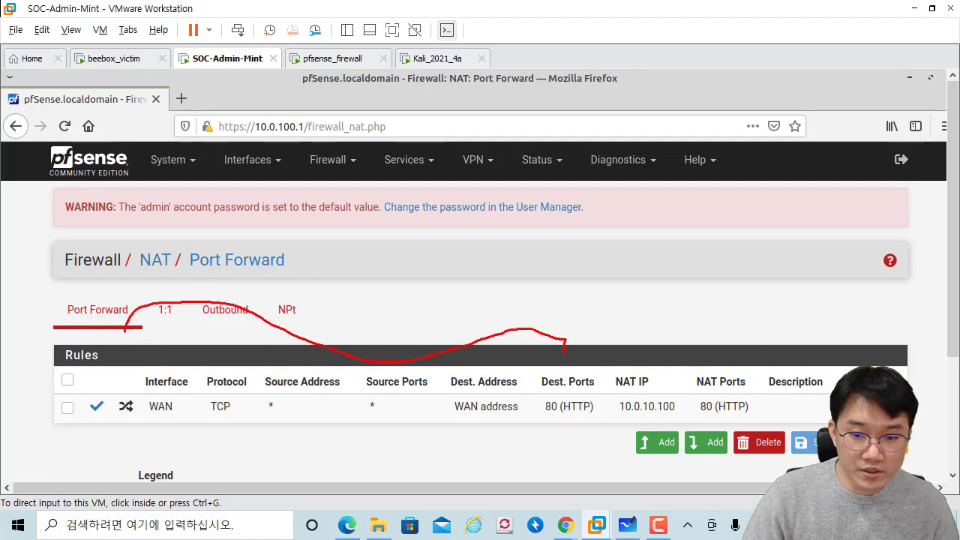
pyautogui.moveTo(596, 423); pyautogui.dragTo(659, 422)
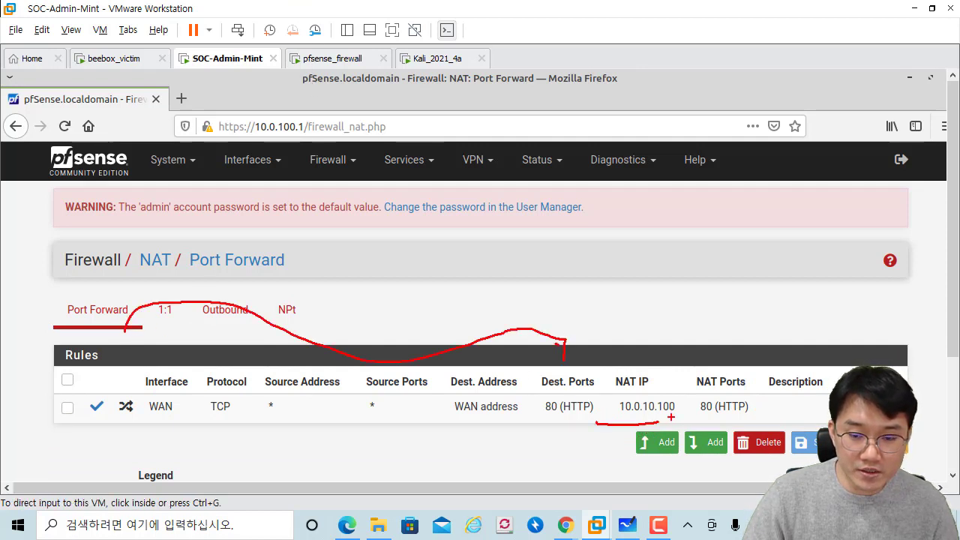
pyautogui.moveTo(669, 422)
pyautogui.mouseDown()
pyautogui.moveTo(677, 390)
pyautogui.moveTo(634, 433)
pyautogui.mouseUp()
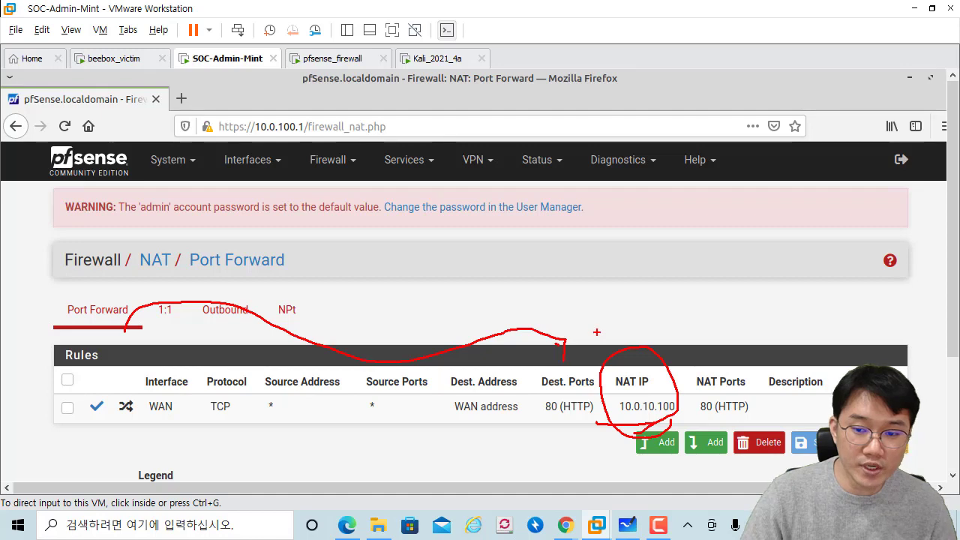
pyautogui.press('Escape')
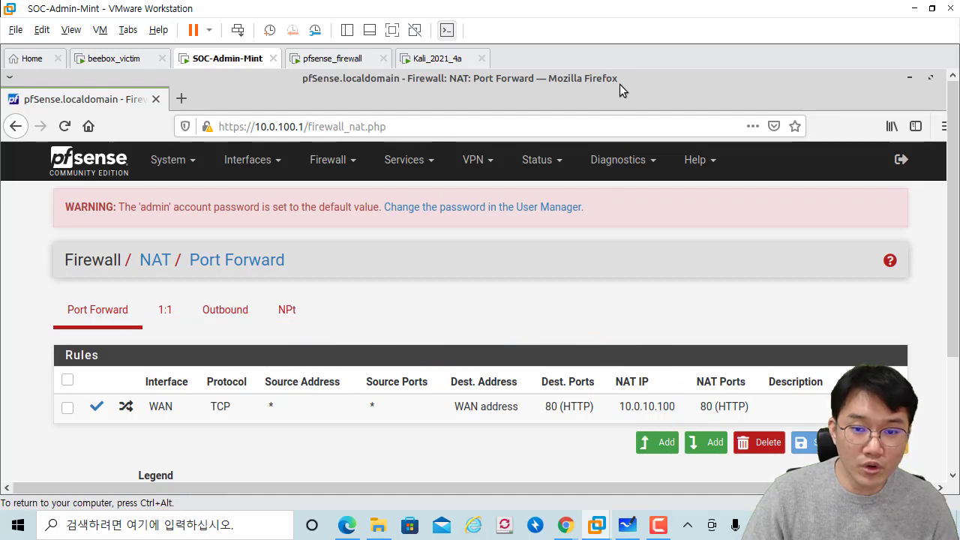
# Step: Resize the browser window, mark the NAT IP and ports columns, then go to Firewall > Rules
pyautogui.moveTo(619, 84)
pyautogui.mouseDown()
pyautogui.moveTo(379, 107)
pyautogui.moveTo(384, 116)
pyautogui.mouseUp()
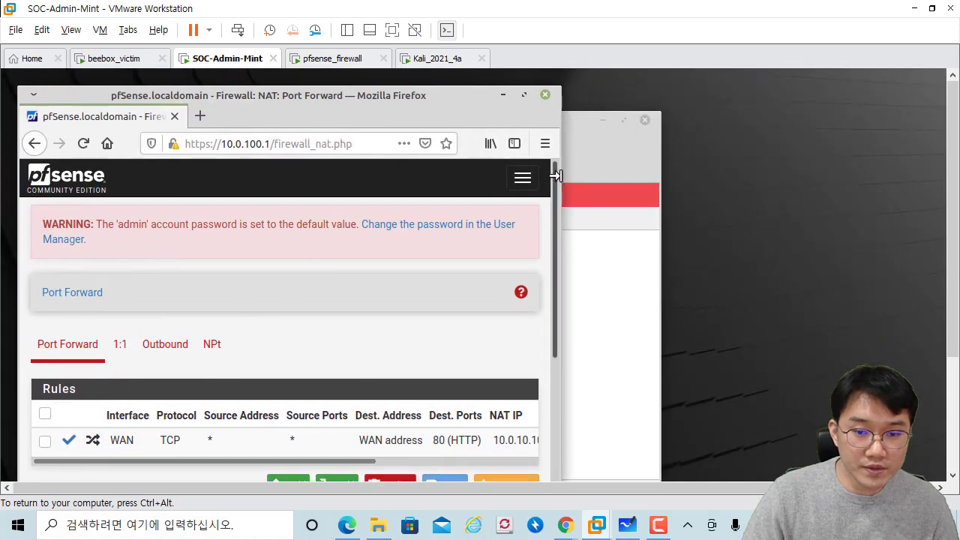
pyautogui.moveTo(553, 182); pyautogui.dragTo(839, 187)
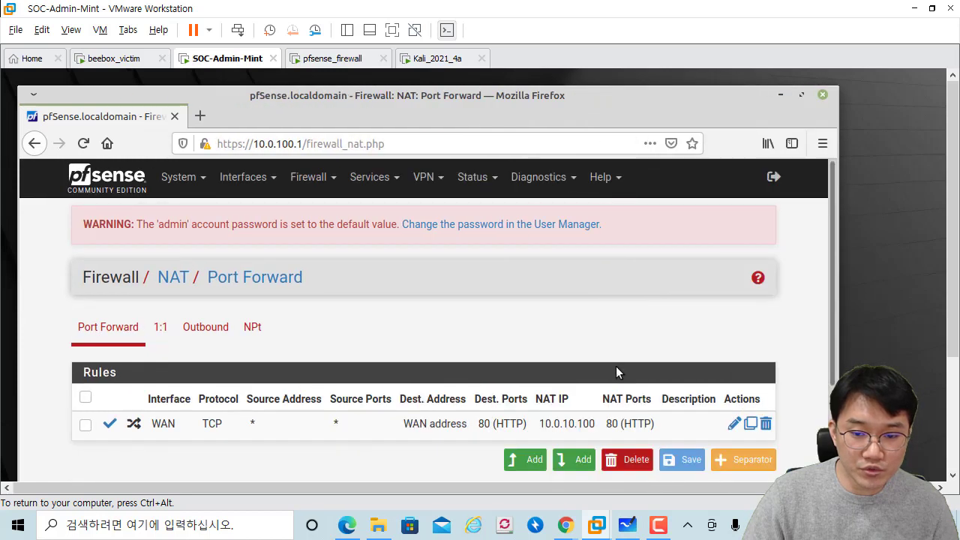
pyautogui.hotkey('ctrl', 'alt')
pyautogui.moveTo(511, 382); pyautogui.dragTo(678, 438)
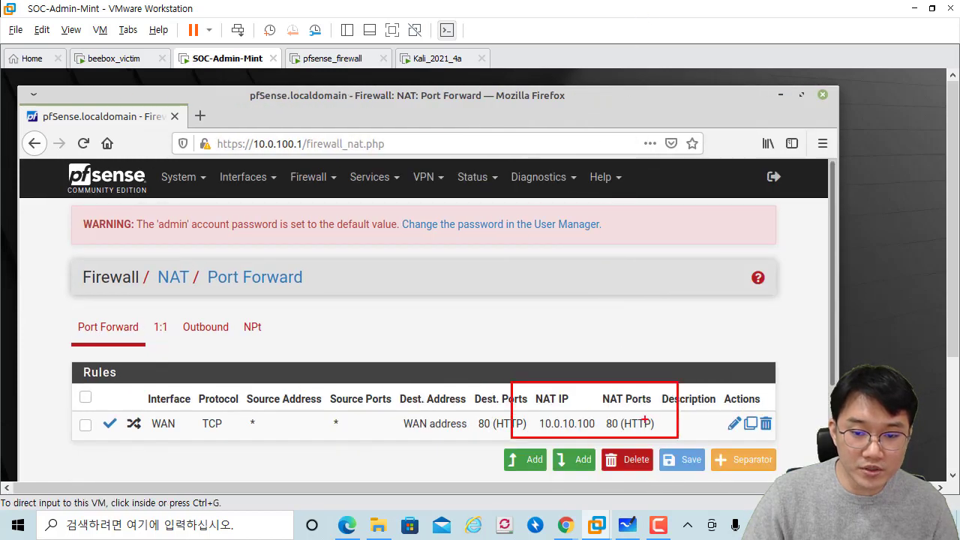
pyautogui.moveTo(627, 352); pyautogui.dragTo(627, 379)
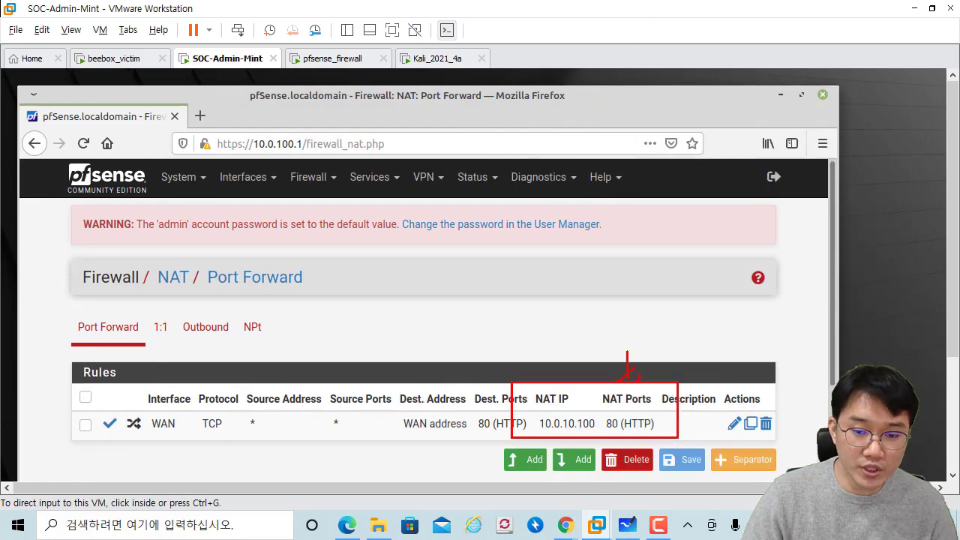
pyautogui.press('Escape')
pyautogui.click(391, 247)
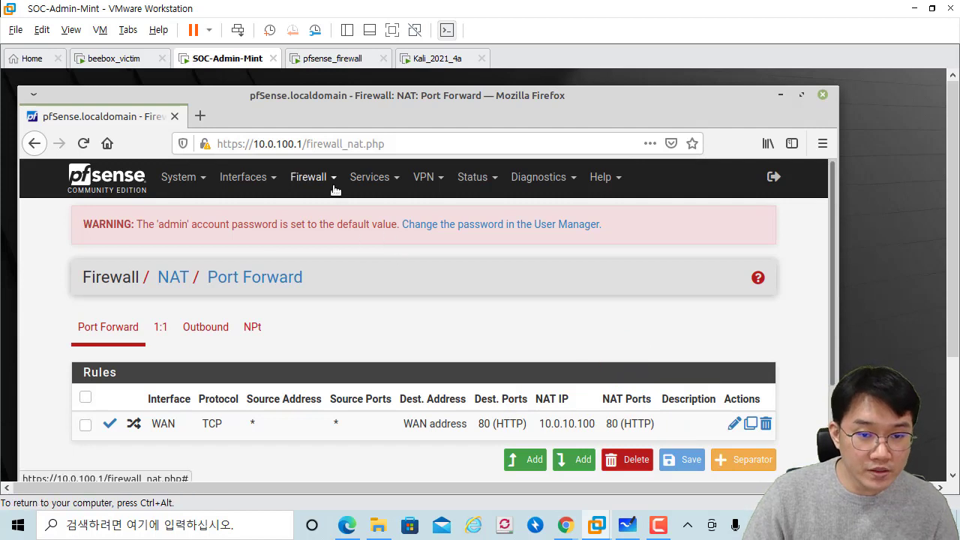
pyautogui.click(336, 190)
pyautogui.click(318, 256)
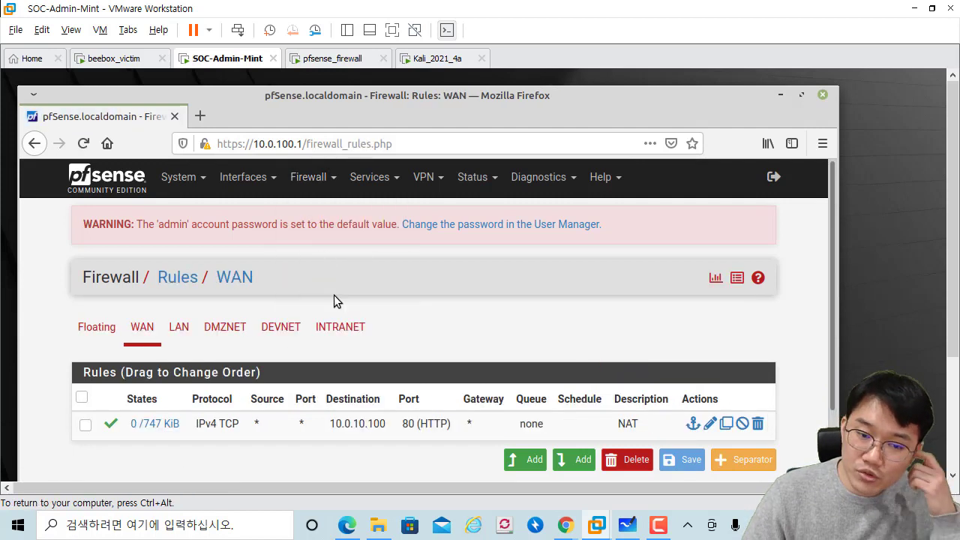
# Step: On the DMZNET firewall rules tab, start adding a new rule
pyautogui.scroll(-1, 286, 425)
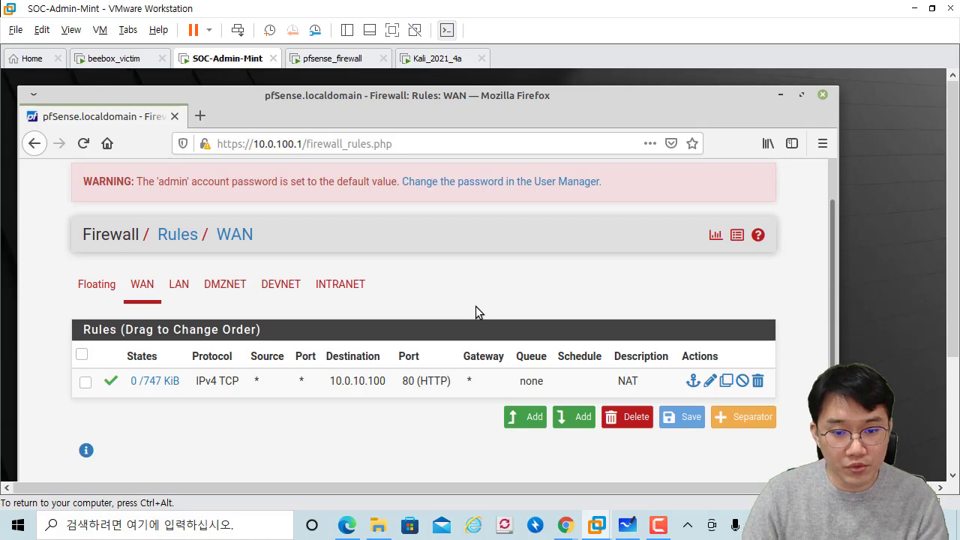
pyautogui.click(239, 297)
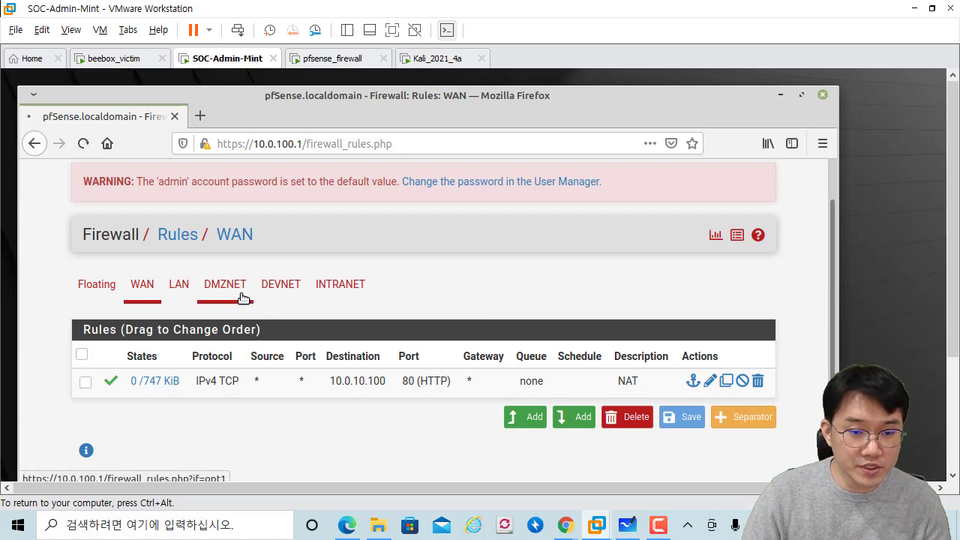
pyautogui.scroll(-1, 402, 311)
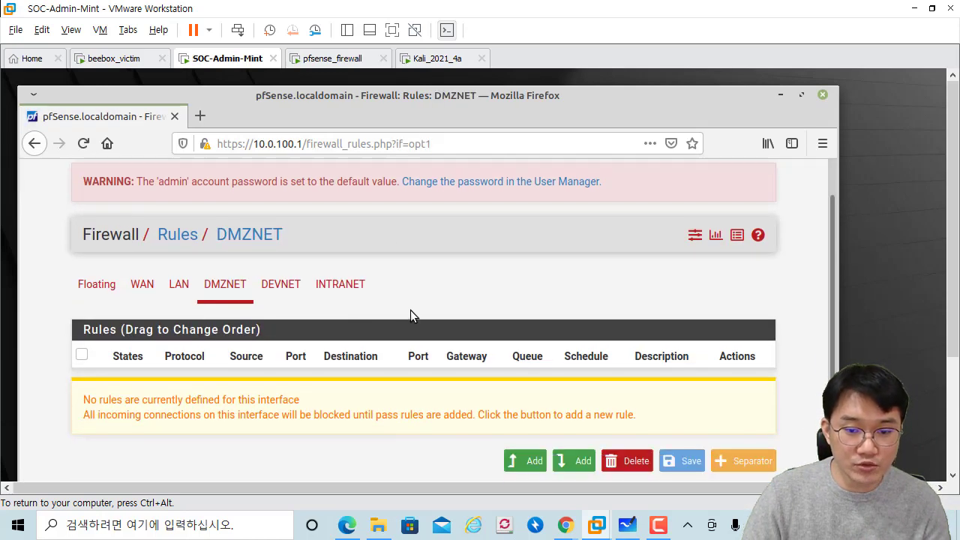
pyautogui.click(525, 461)
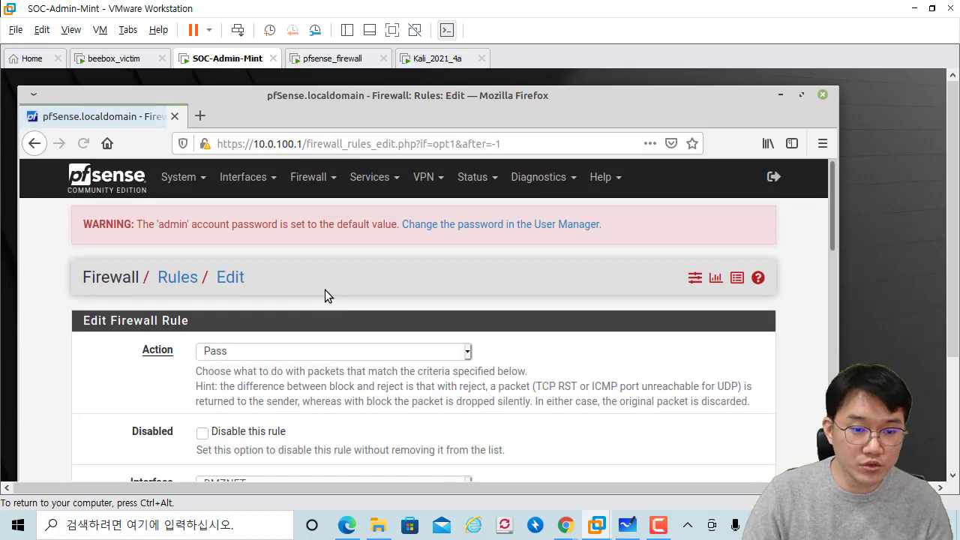
# Step: Try the rule action Block, then Reject, and leave it set to Pass
pyautogui.scroll(-3, 325, 290)
pyautogui.click(332, 226)
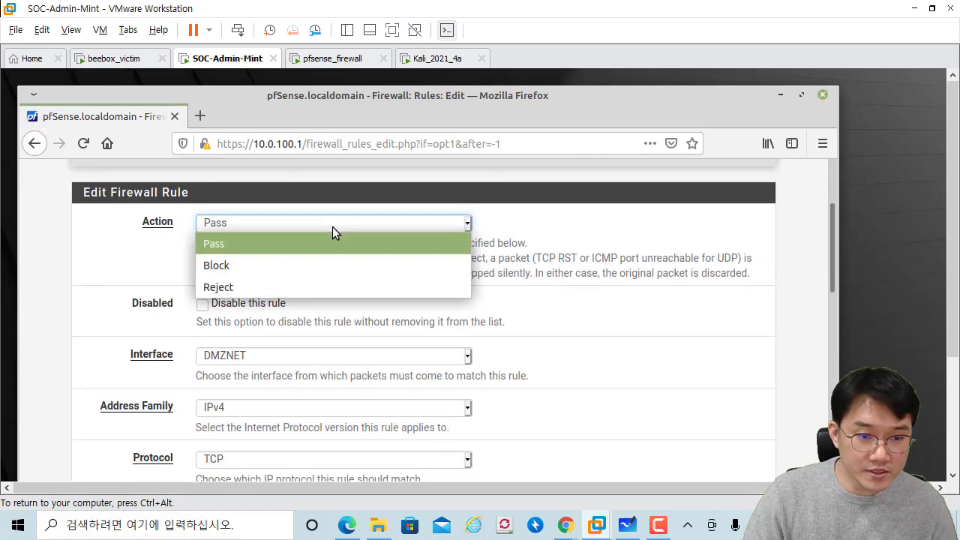
pyautogui.click(280, 266)
pyautogui.click(255, 227)
pyautogui.click(245, 288)
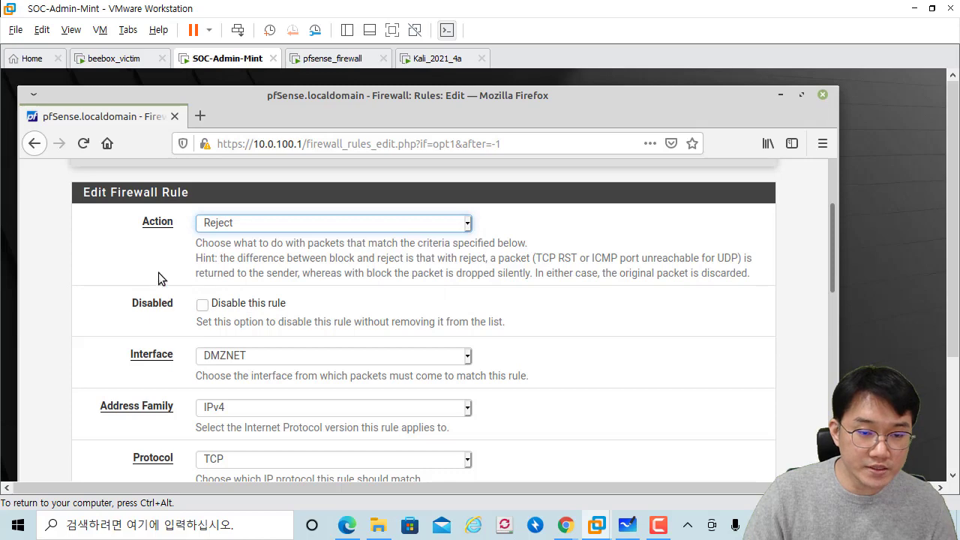
pyautogui.click(225, 222)
pyautogui.click(215, 243)
pyautogui.scroll(3, 81, 268)
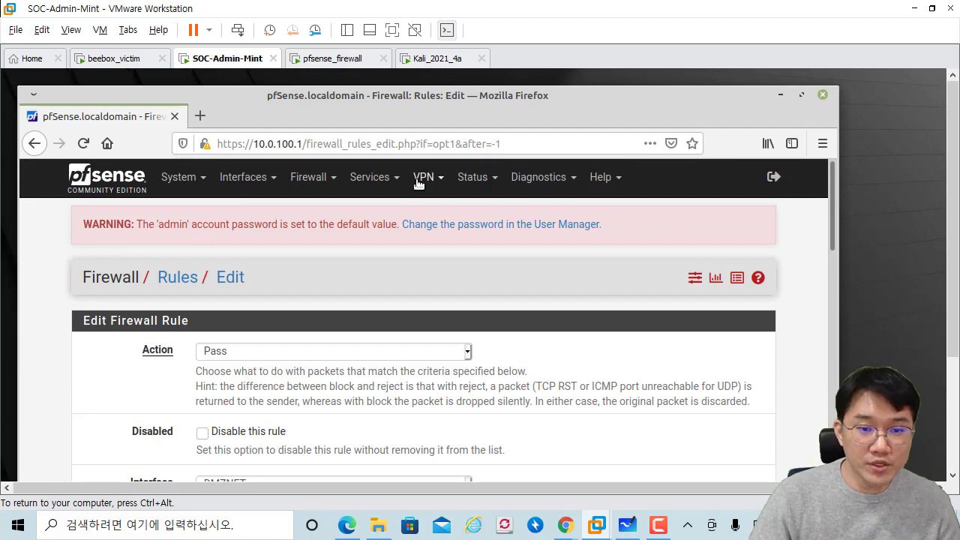
# Step: Go to Services > Snort and review WAN (vmx0) with AC-BNFA matching and blocking disabled
pyautogui.click(391, 179)
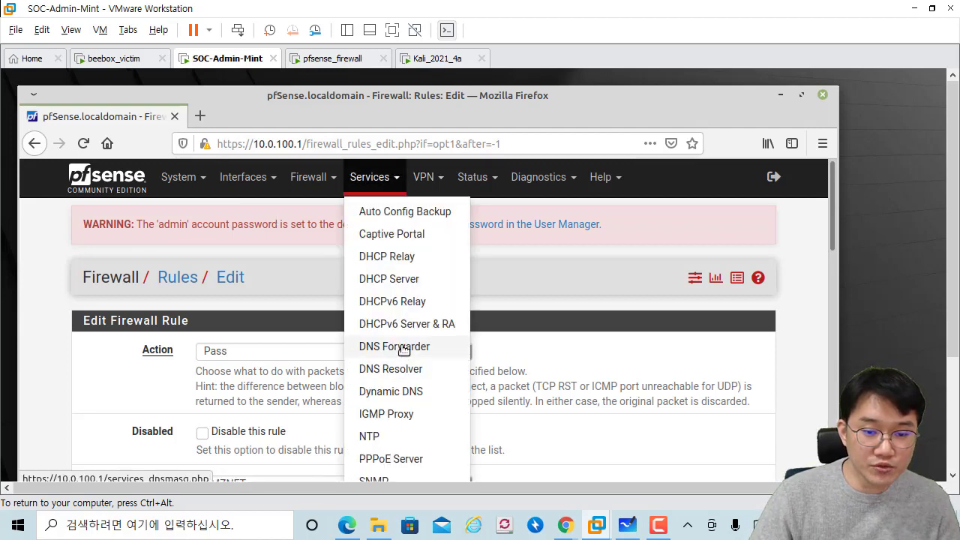
pyautogui.scroll(-1, 423, 434)
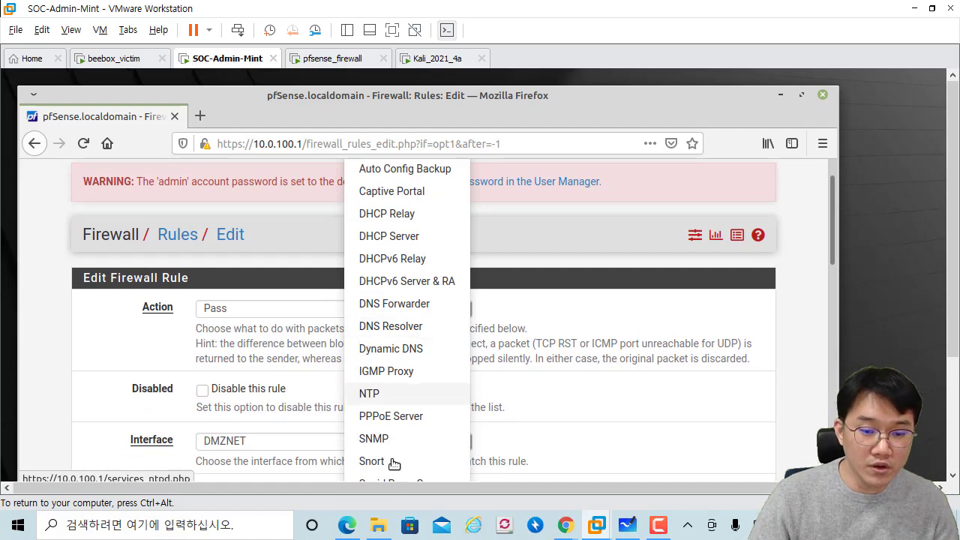
pyautogui.scroll(-1, 432, 308)
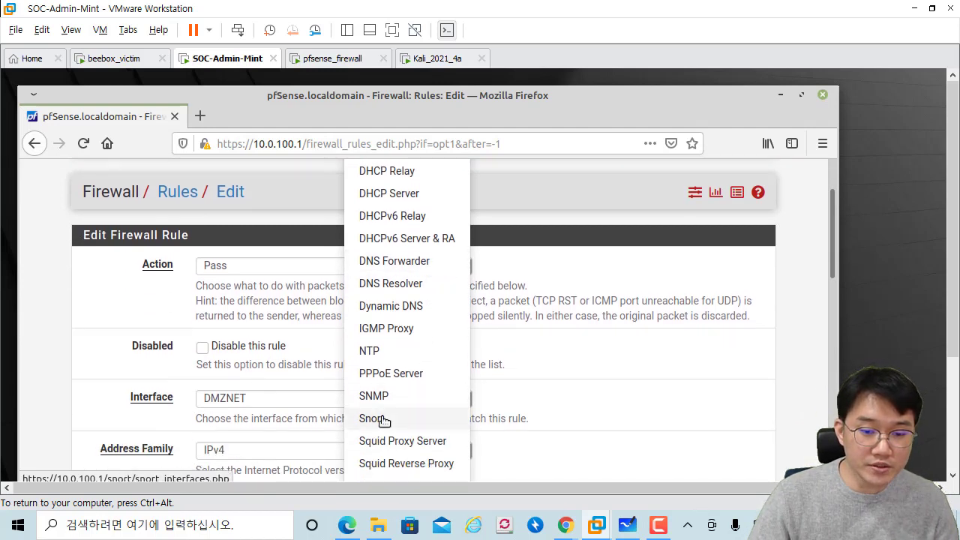
pyautogui.click(371, 418)
pyautogui.scroll(-1, 309, 334)
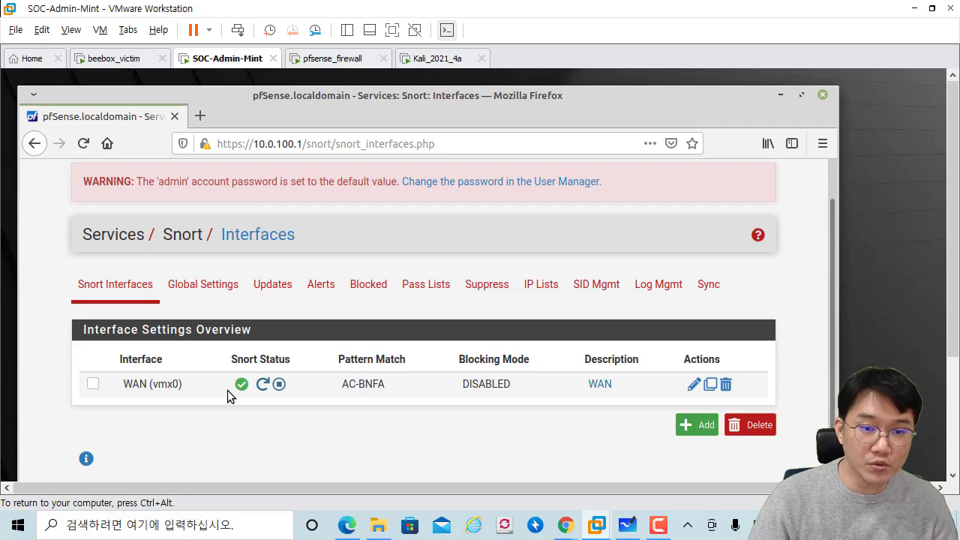
pyautogui.scroll(1, 309, 280)
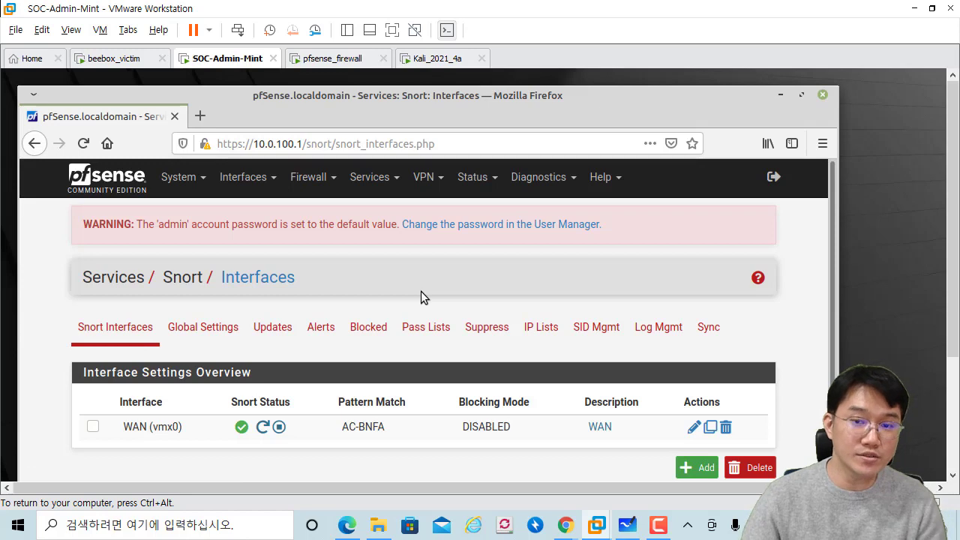
# Step: In the Whiteboard diagram, draw a red arrow from the attacker to the IPS and circle the firewall
pyautogui.click(628, 524)
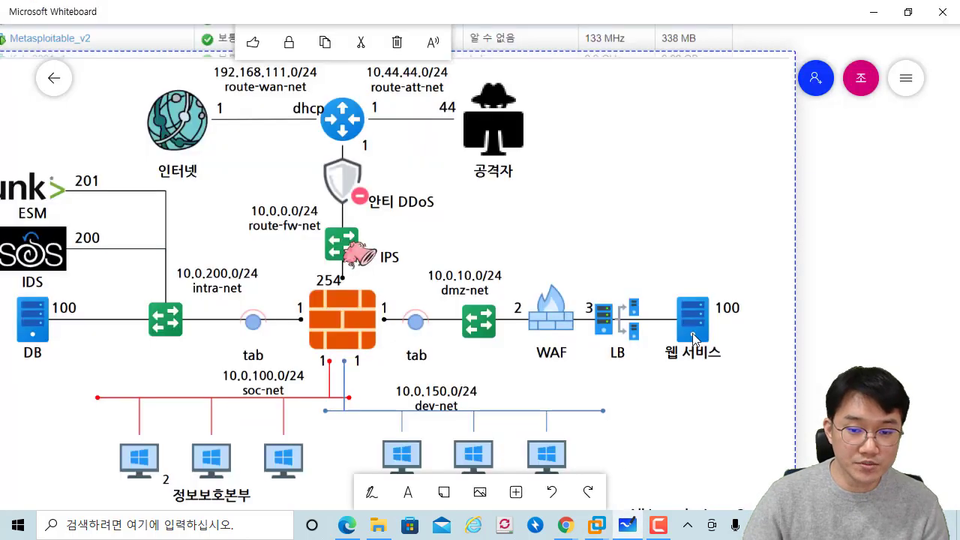
pyautogui.click(813, 282)
pyautogui.hscroll(3, 812, 282)
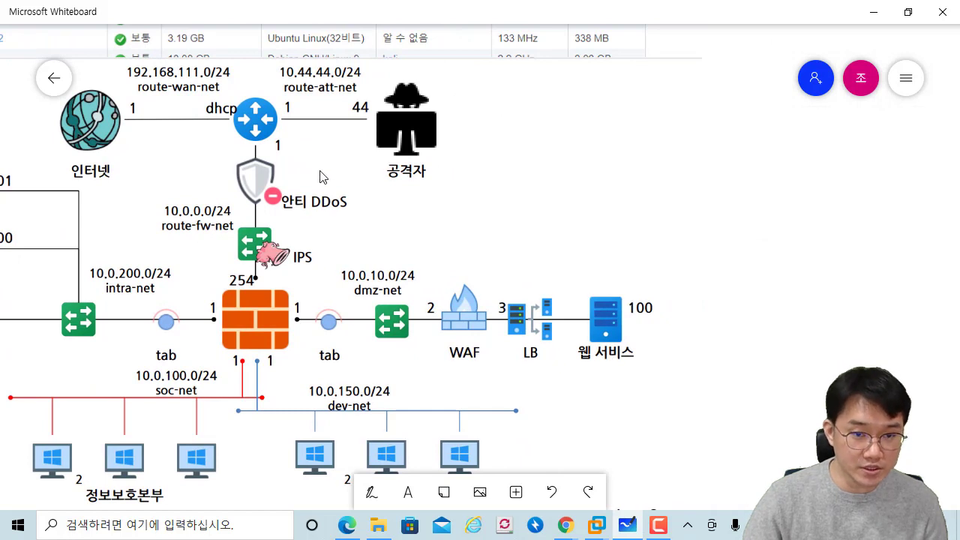
pyautogui.moveTo(255, 238); pyautogui.dragTo(292, 231)
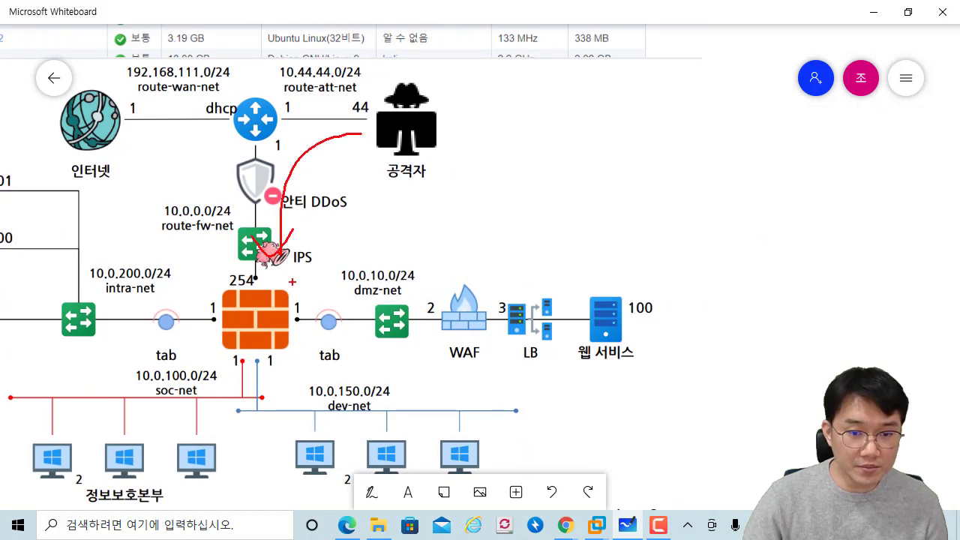
pyautogui.moveTo(319, 330); pyautogui.dragTo(308, 343)
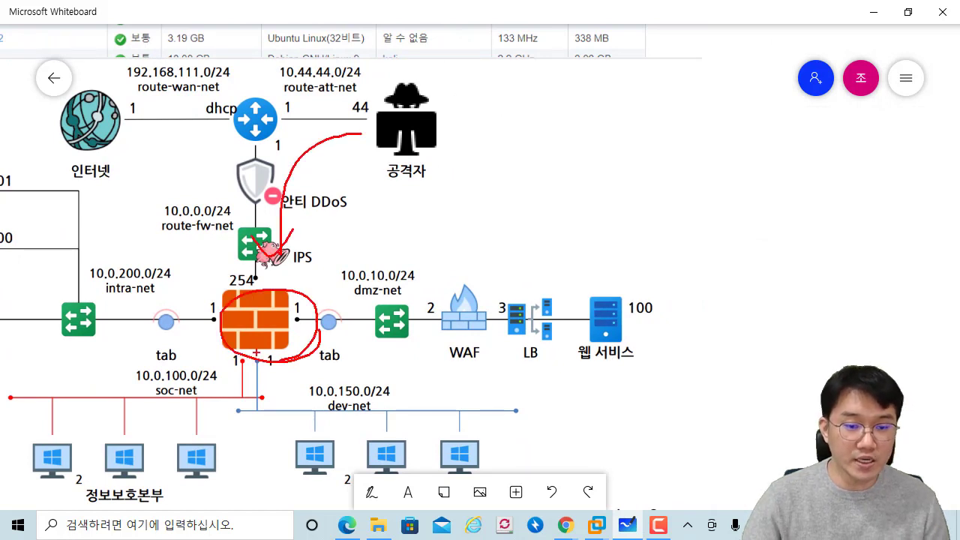
pyautogui.moveTo(589, 531)
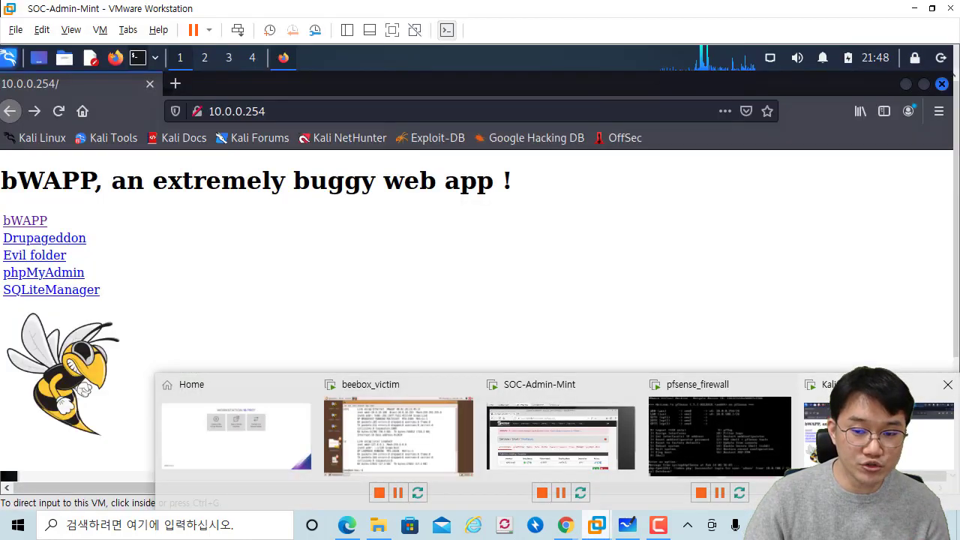
# Step: In the Kali VM, select the Firefox address 10.0.0.254 and dismiss the suggestions, leaving the page unchanged
pyautogui.click(877, 427)
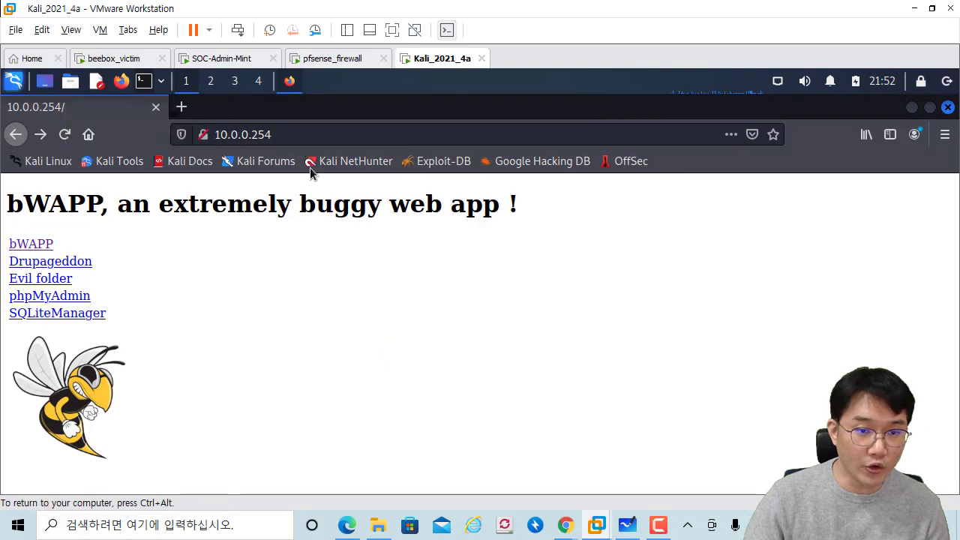
pyautogui.click(285, 135)
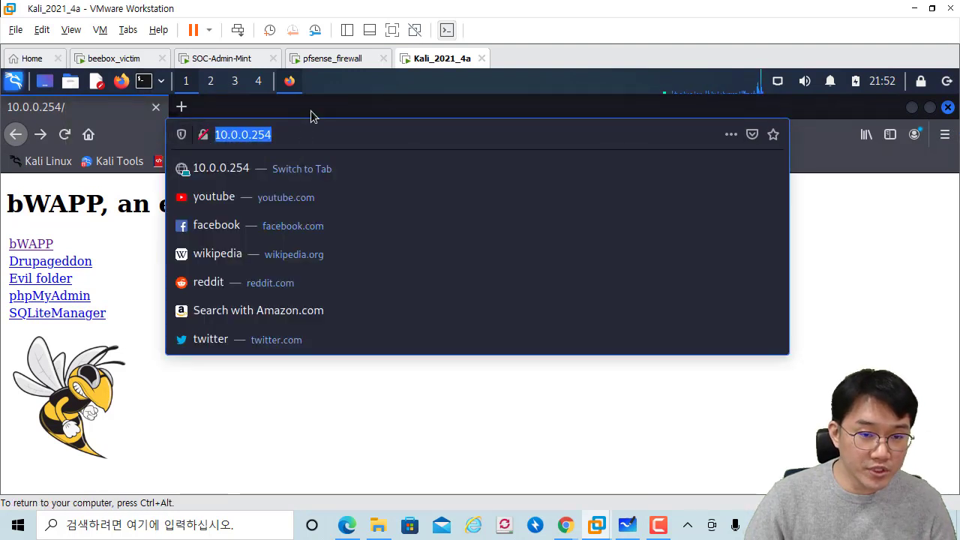
pyautogui.click(312, 115)
pyautogui.click(288, 133)
pyautogui.moveTo(242, 134); pyautogui.dragTo(259, 133)
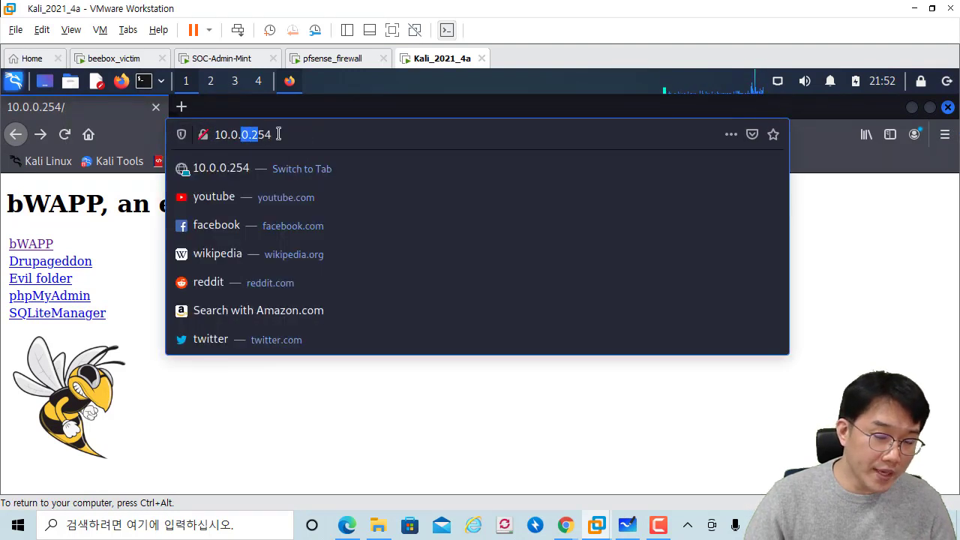
pyautogui.click(292, 133)
pyautogui.click(297, 132)
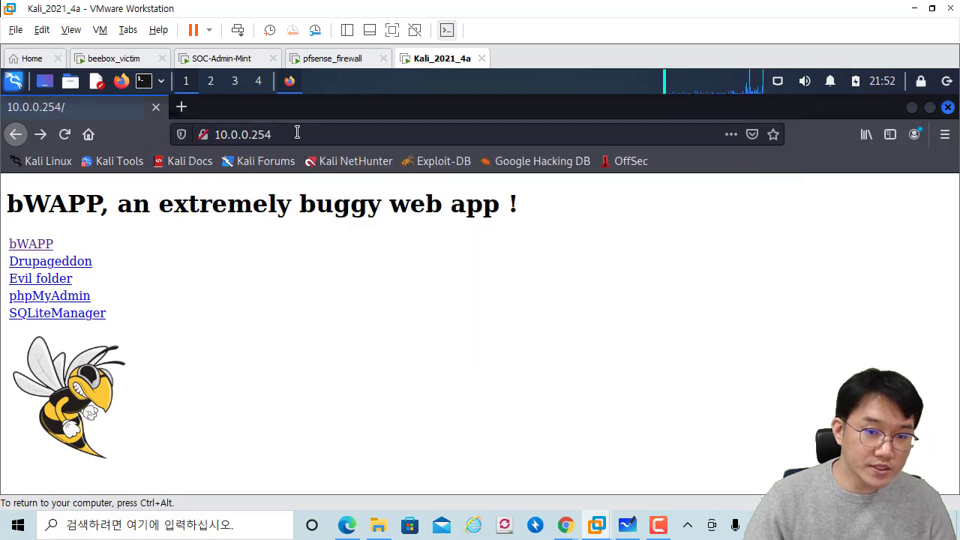
pyautogui.tripleClick(263, 134)
pyautogui.click(338, 381)
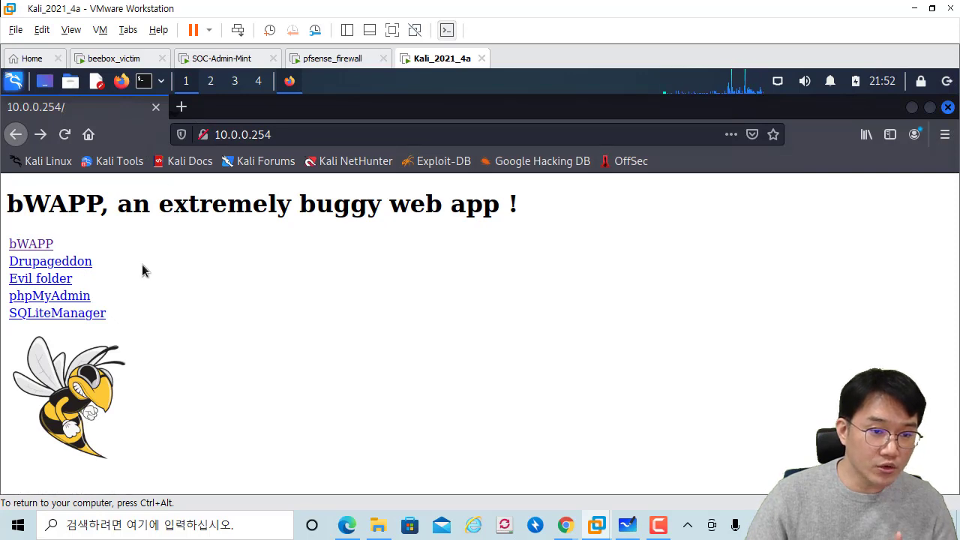
# Step: Open the bWAPP login page, go back to the index, and restore the Firefox window over the desktop
pyautogui.click(45, 245)
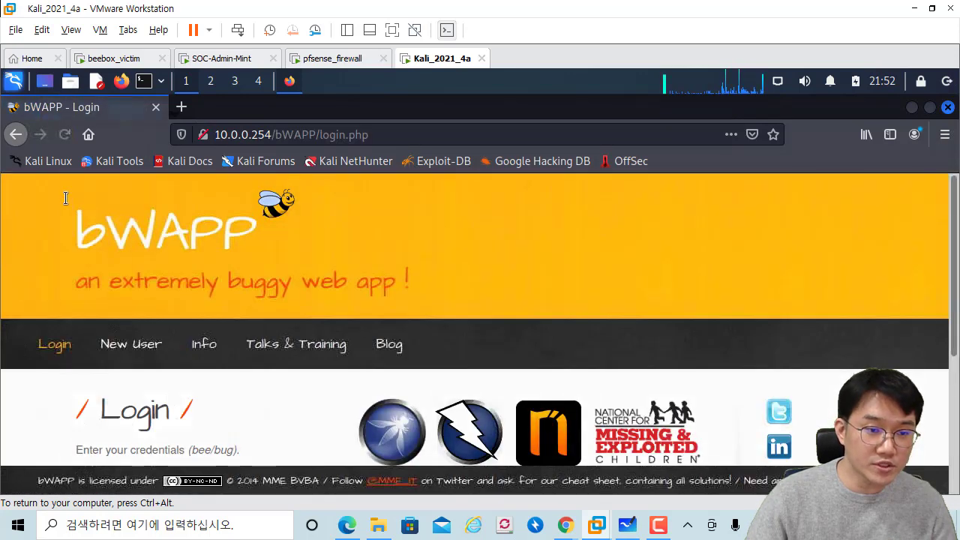
pyautogui.click(15, 135)
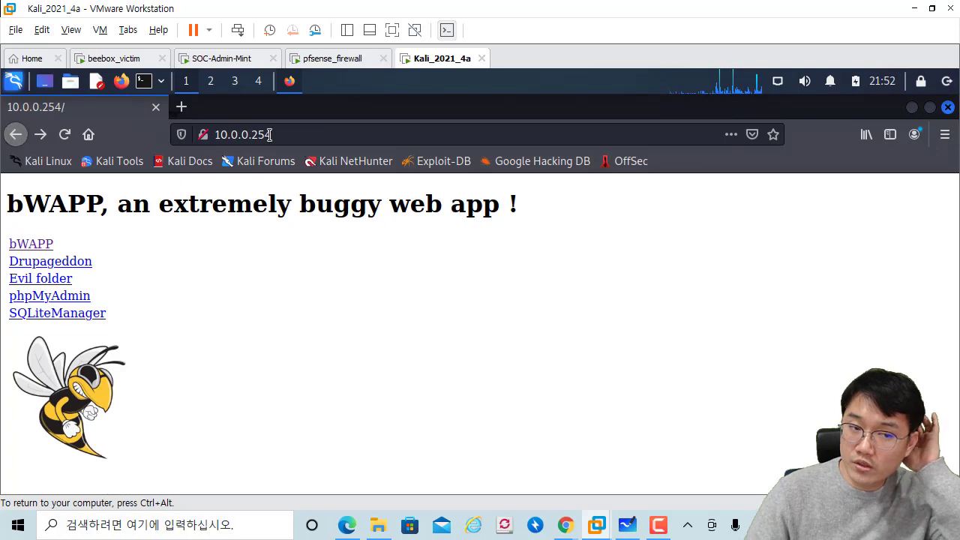
pyautogui.moveTo(268, 111); pyautogui.dragTo(368, 106)
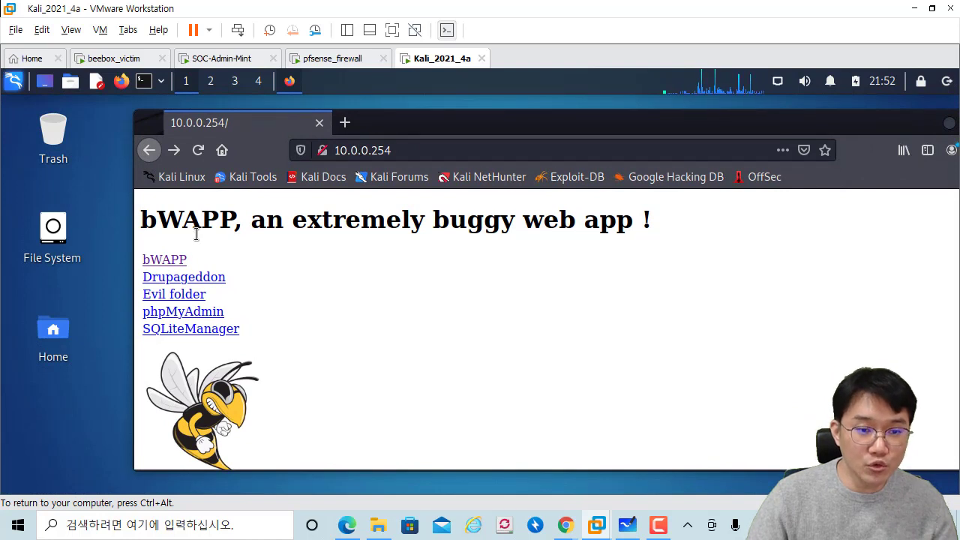
pyautogui.moveTo(158, 222); pyautogui.dragTo(315, 255)
pyautogui.click(334, 318)
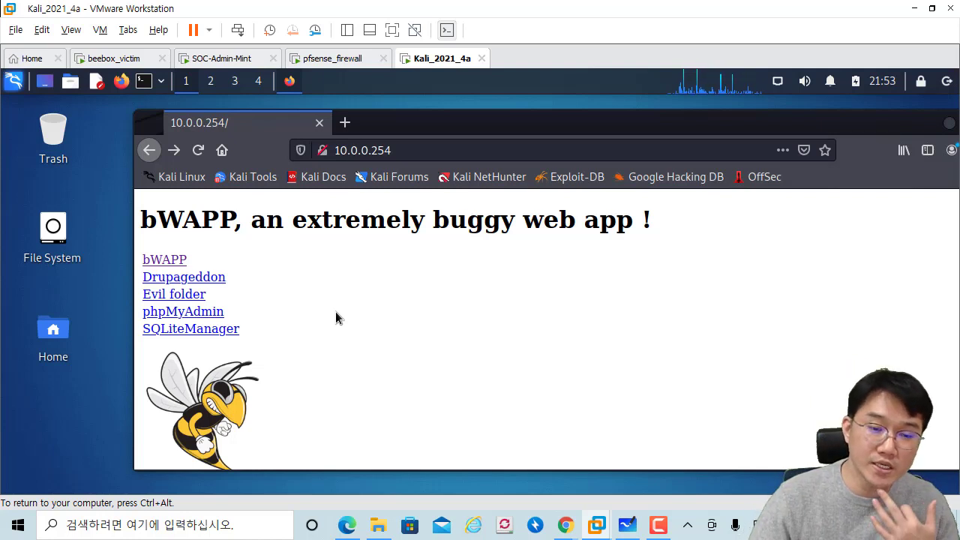
pyautogui.moveTo(651, 223); pyautogui.dragTo(191, 238)
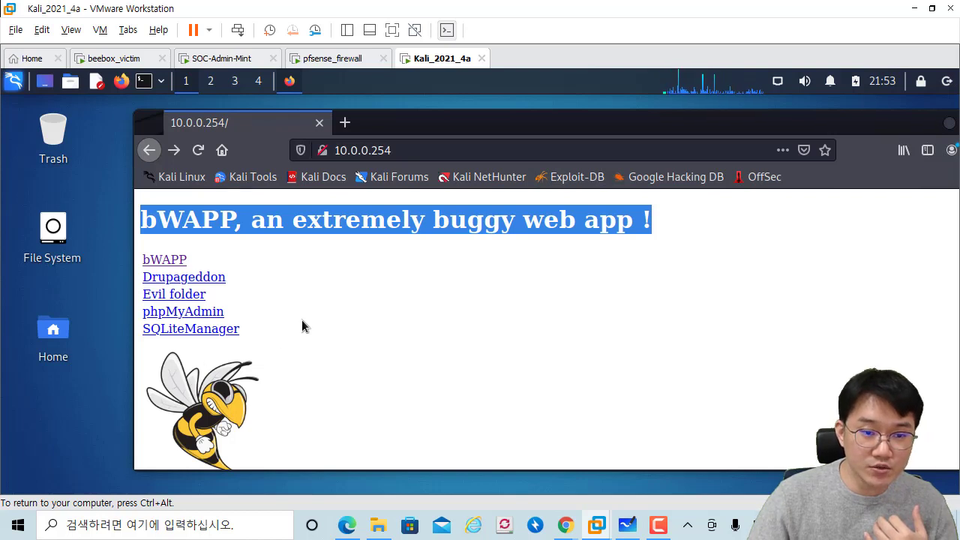
pyautogui.click(360, 341)
pyautogui.hotkey('ctrl', 'alt')
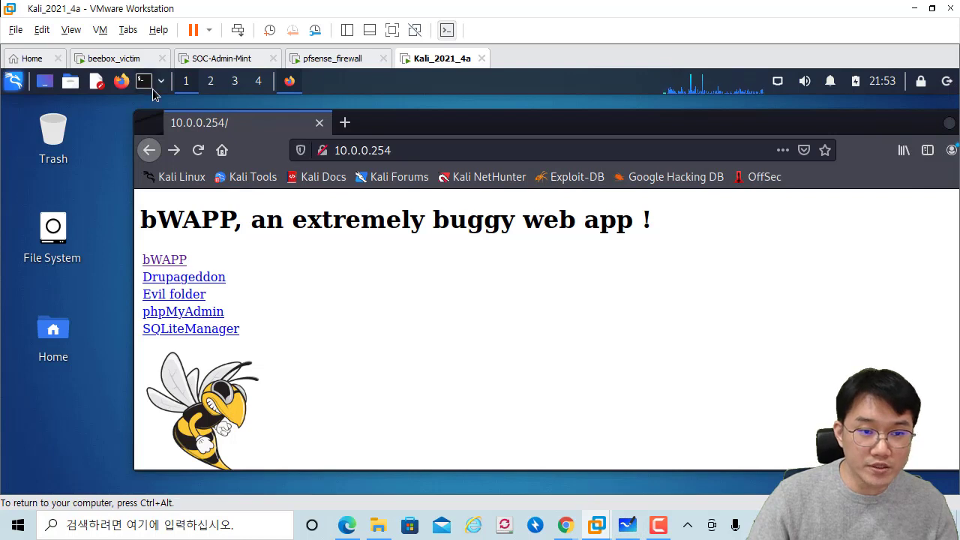
# Step: Open a Kali terminal with enlarged text and type 'sudo nikto -h'
pyautogui.click(152, 87)
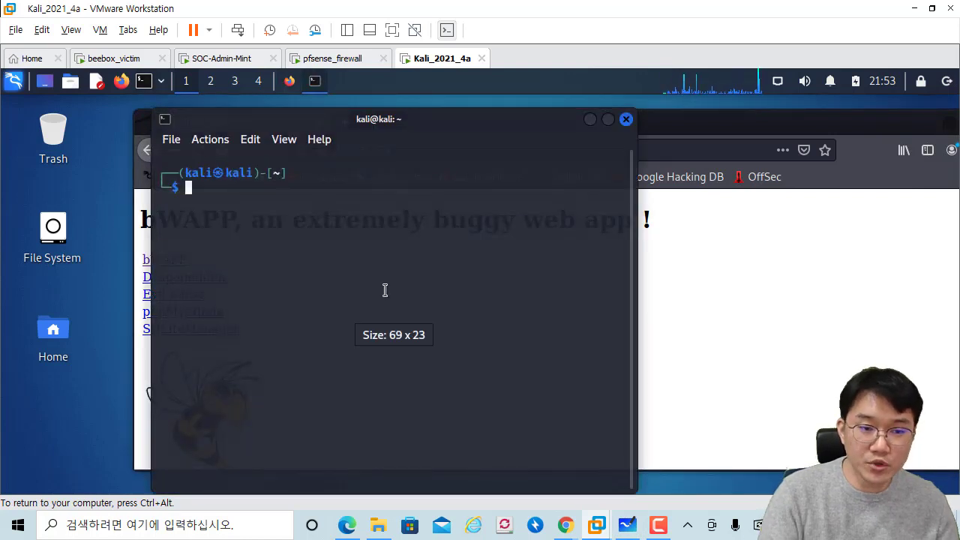
pyautogui.hotkey('ctrl', '+')
pyautogui.hotkey('ctrl', '+')
pyautogui.write('sud')
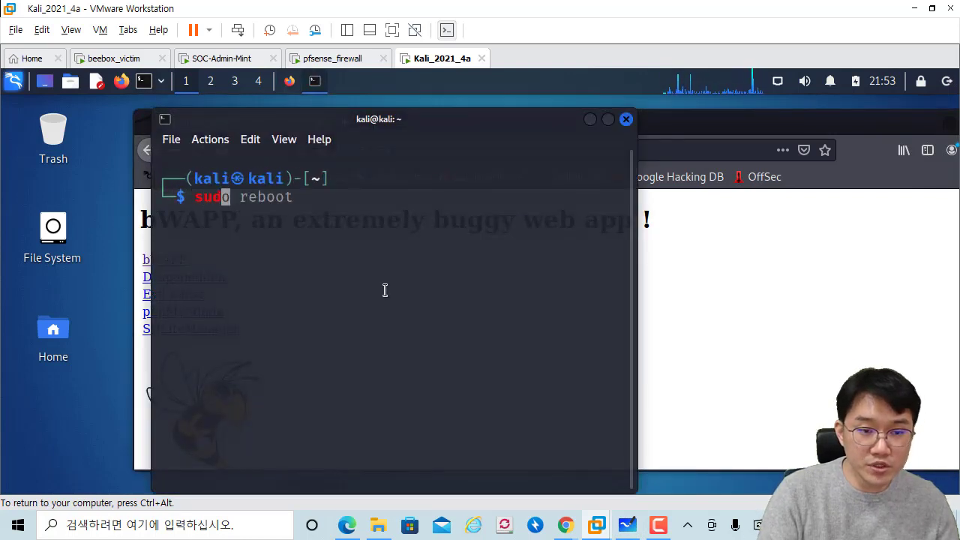
pyautogui.write('o nikto -h')
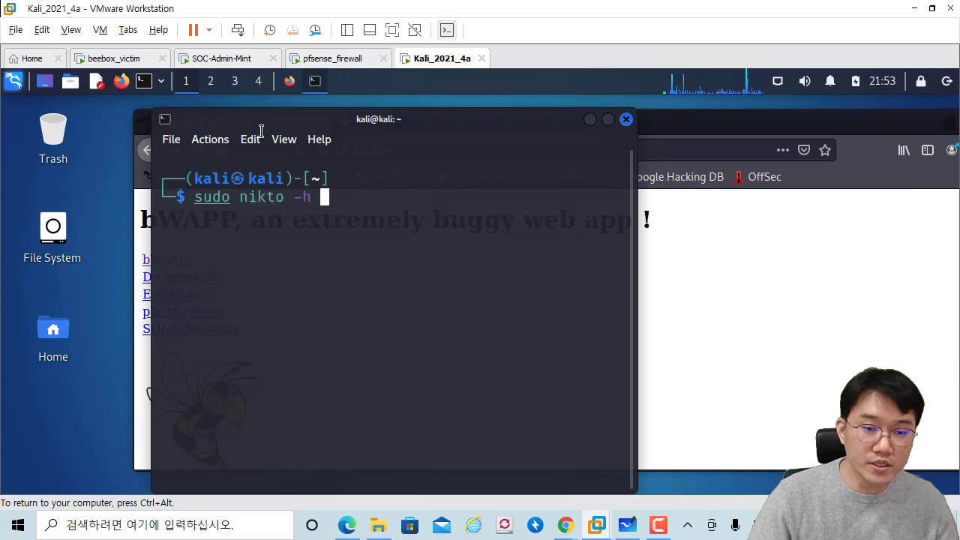
pyautogui.moveTo(310, 122); pyautogui.dragTo(176, 123)
pyautogui.click(640, 257)
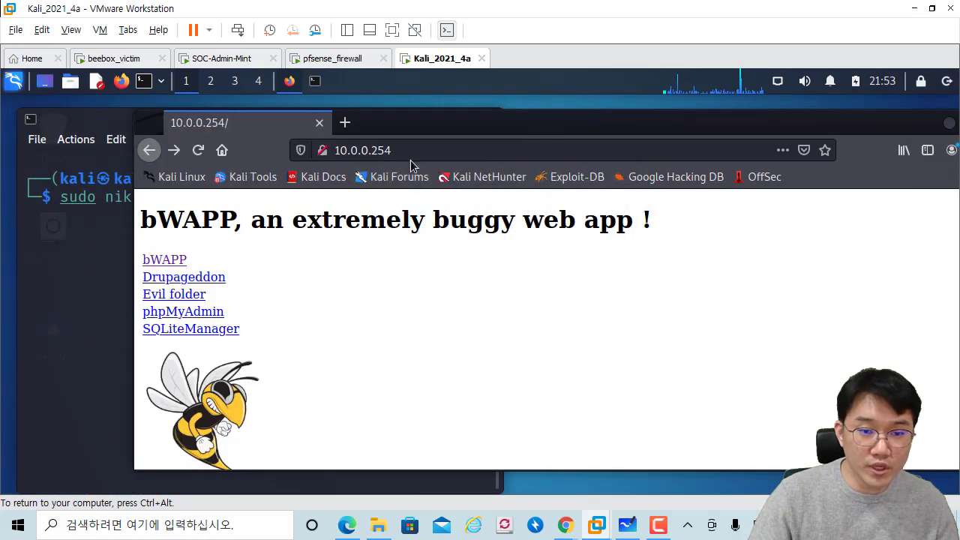
pyautogui.click(390, 152)
pyautogui.hotkey('alt', 'Tab')
pyautogui.rightClick(192, 248)
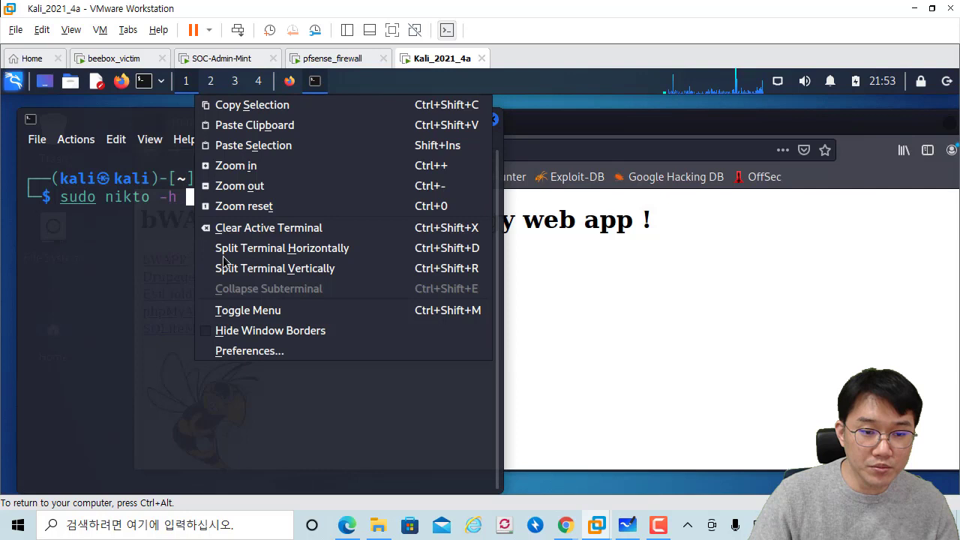
pyautogui.click(267, 145)
pyautogui.press('Return')
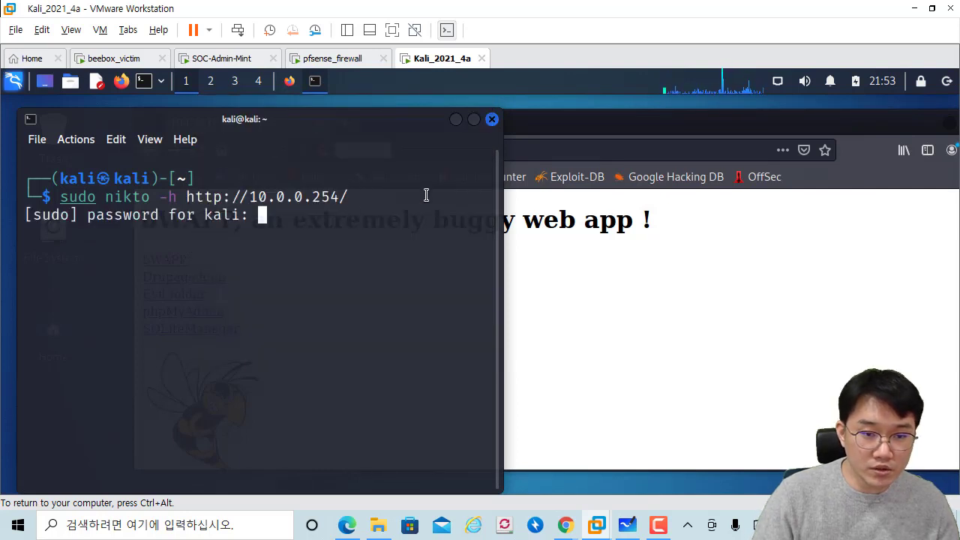
pyautogui.press('Return')
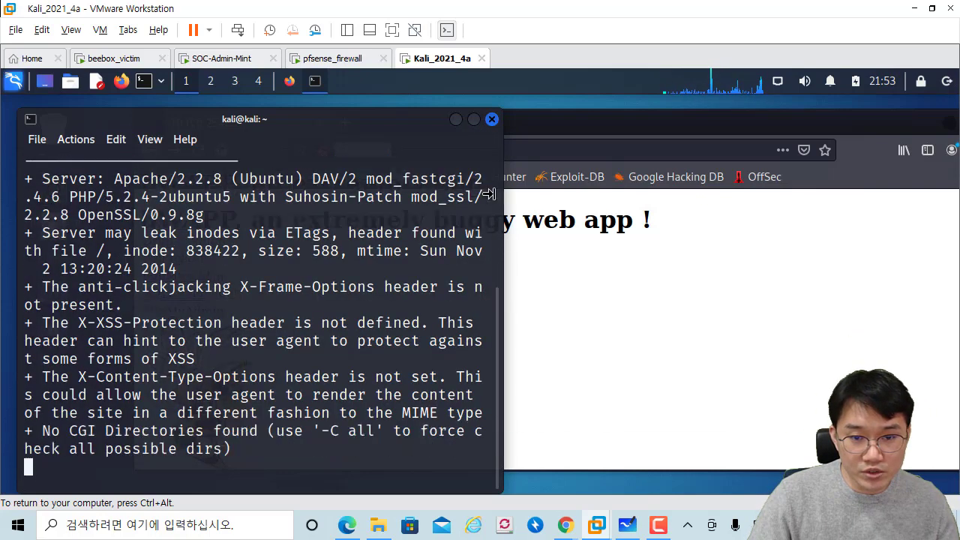
pyautogui.click(479, 119)
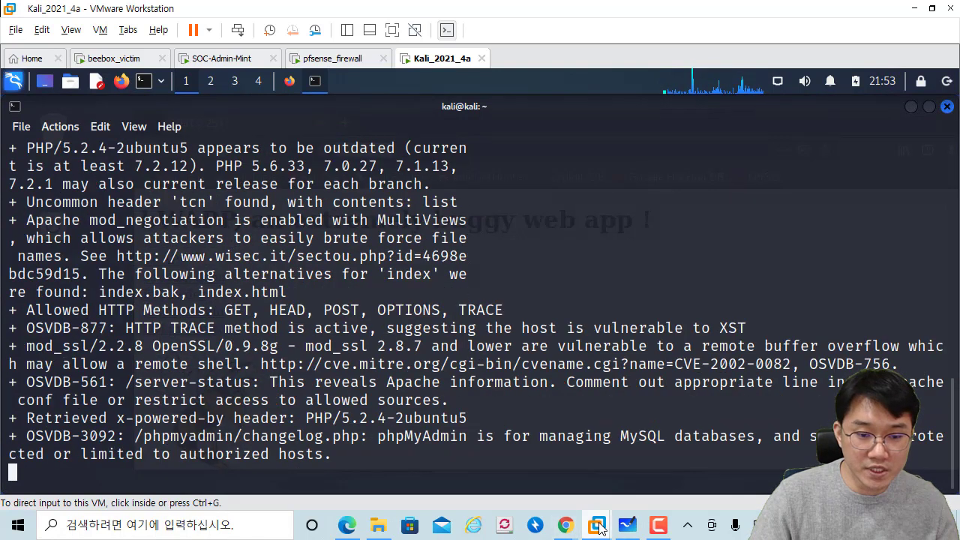
# Step: Switch to the SOC-Admin-Mint pfSense page and look over the Snort Log Mgmt settings
pyautogui.moveTo(598, 525)
pyautogui.click(577, 461)
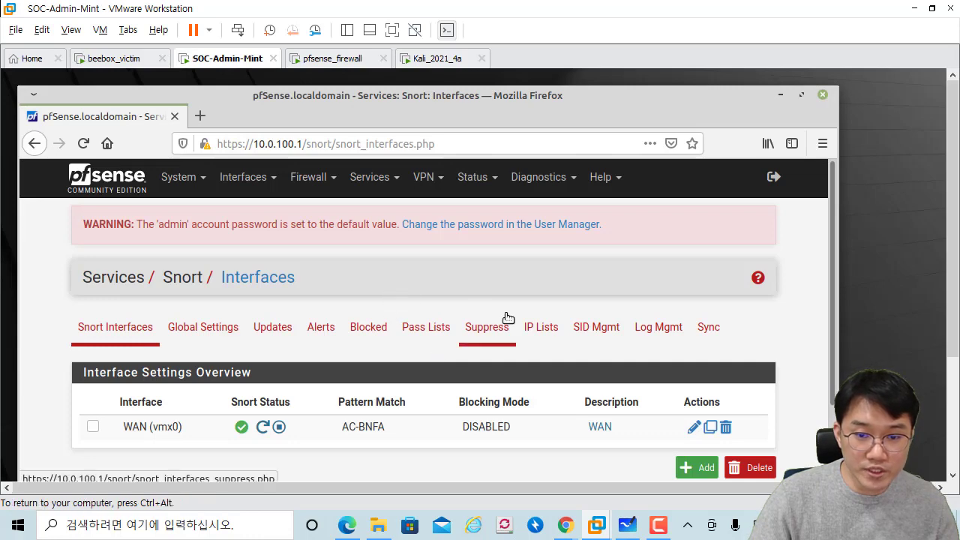
pyautogui.click(653, 328)
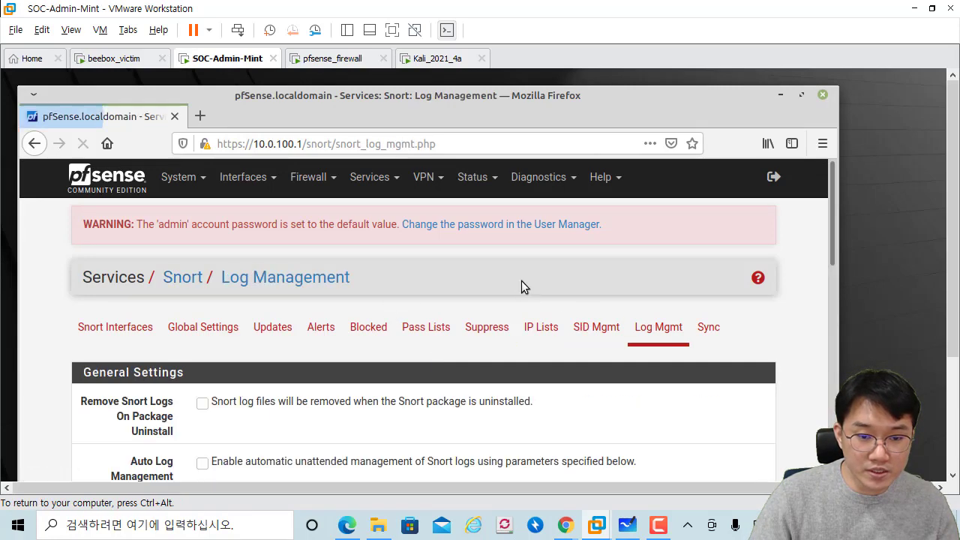
pyautogui.scroll(-3, 522, 281)
pyautogui.scroll(3, 497, 275)
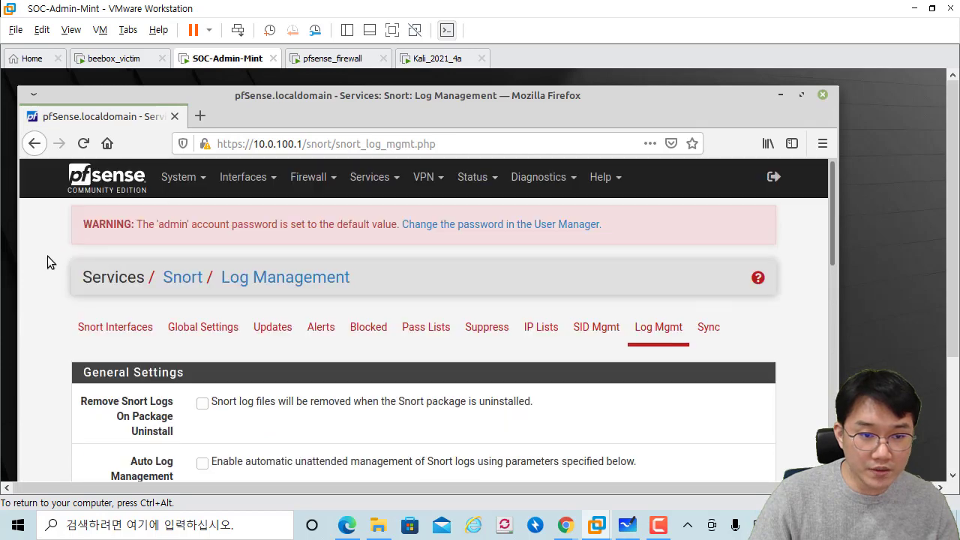
# Step: Browse the Interfaces, Firewall and Services menus, then return to the Snort Interfaces overview via Services > Snort
pyautogui.click(227, 180)
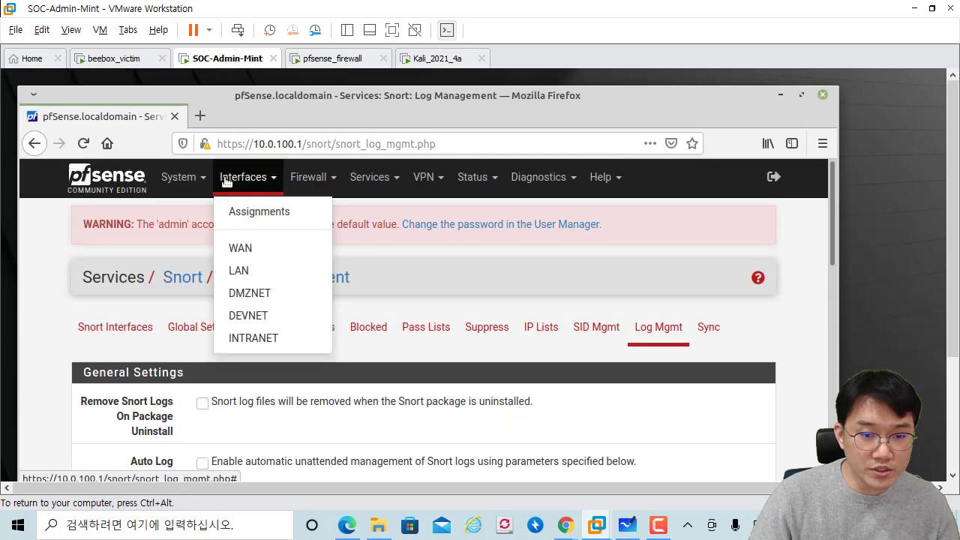
pyautogui.click(304, 179)
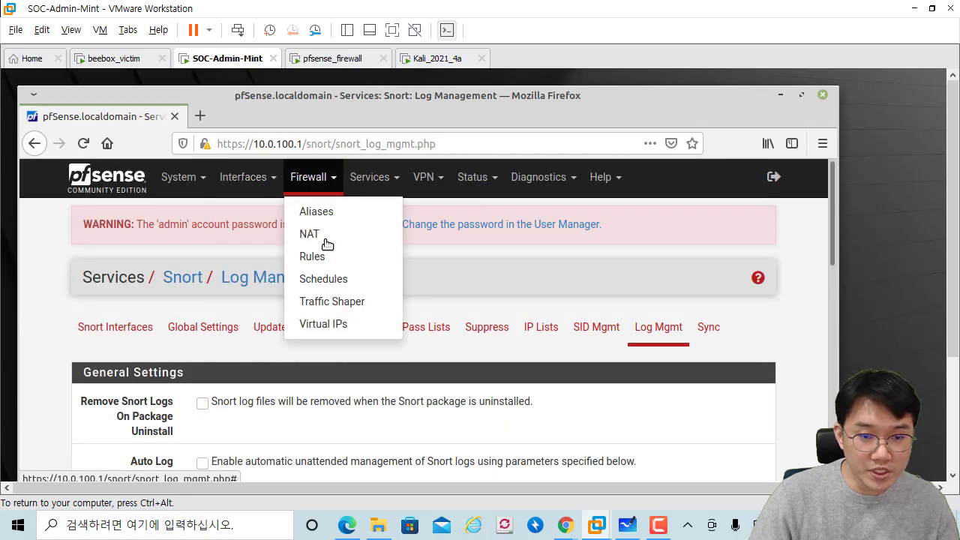
pyautogui.click(370, 184)
pyautogui.scroll(-3, 405, 334)
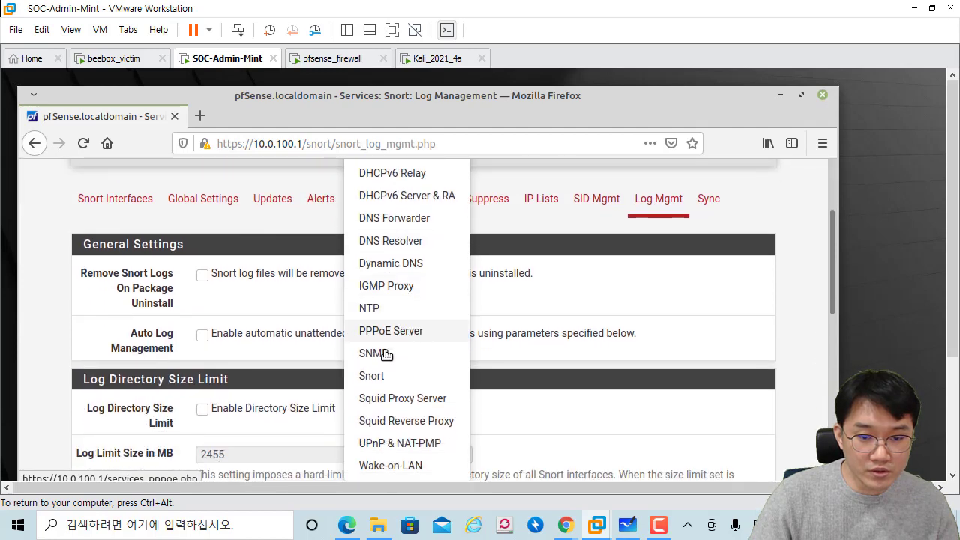
pyautogui.click(375, 377)
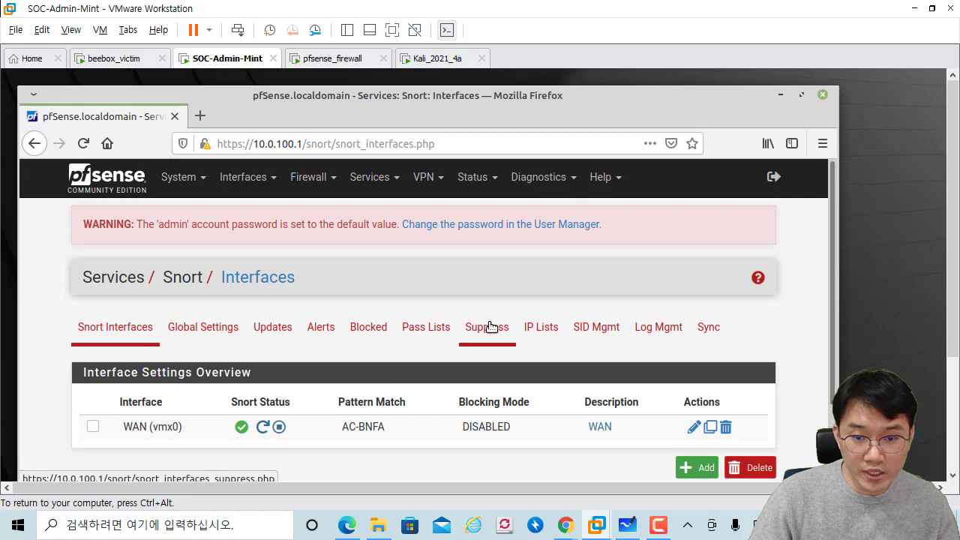
pyautogui.click(664, 328)
pyautogui.scroll(-2, 398, 287)
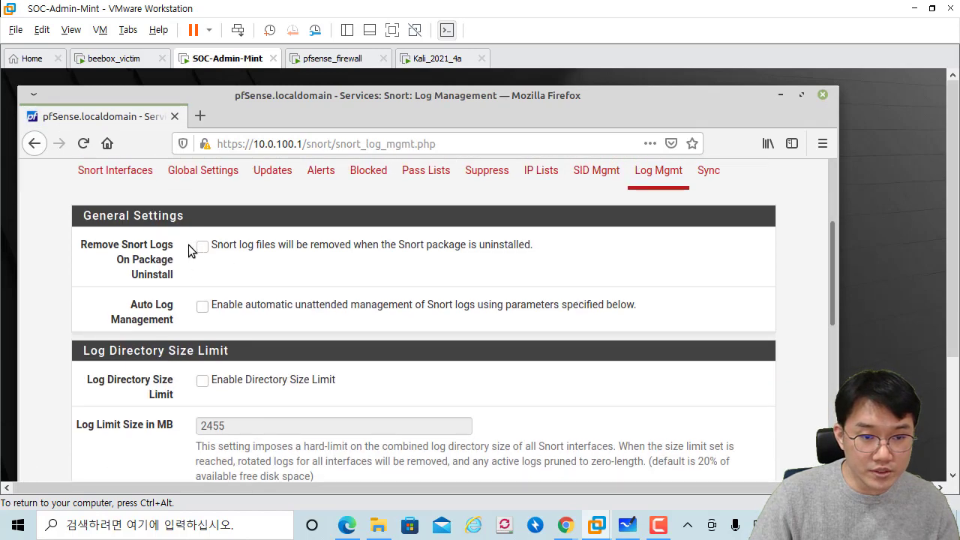
pyautogui.scroll(2, 188, 244)
pyautogui.click(135, 249)
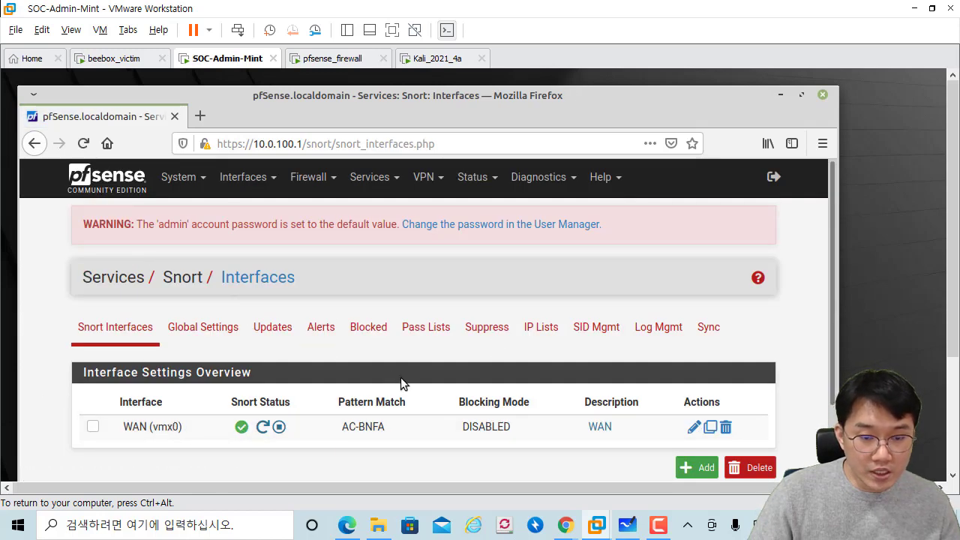
# Step: Open the Snort Alerts tab and scroll through the WAN (vmx0) alert log
pyautogui.click(321, 327)
pyautogui.scroll(-3, 403, 262)
pyautogui.scroll(-3, 405, 268)
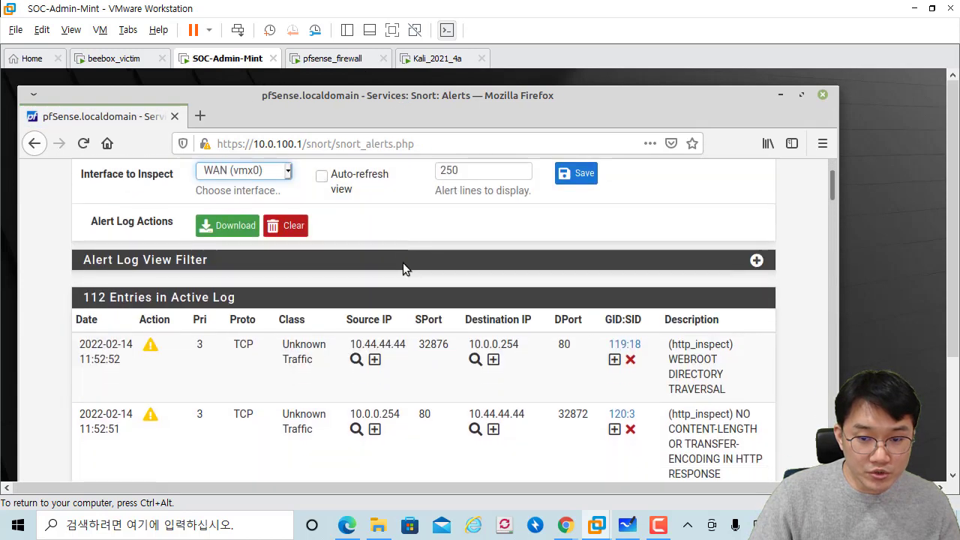
pyautogui.scroll(3, 336, 277)
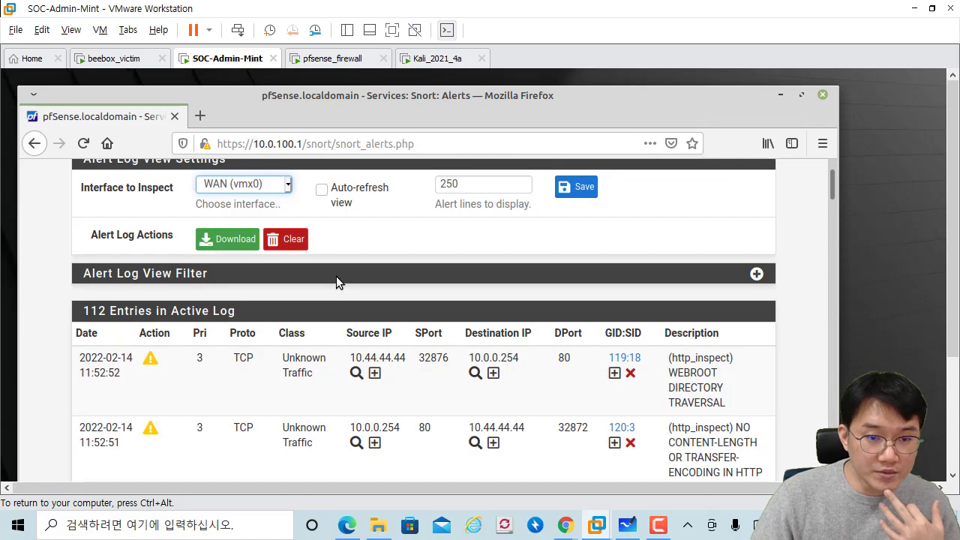
pyautogui.scroll(2, 336, 276)
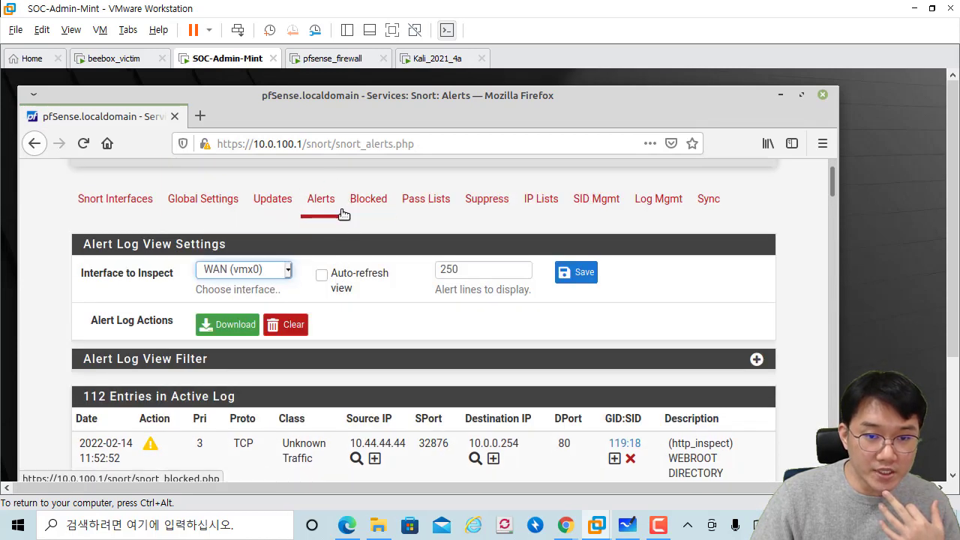
# Step: Check the Blocked tab for blocked hosts, then return to the Alerts log
pyautogui.click(368, 199)
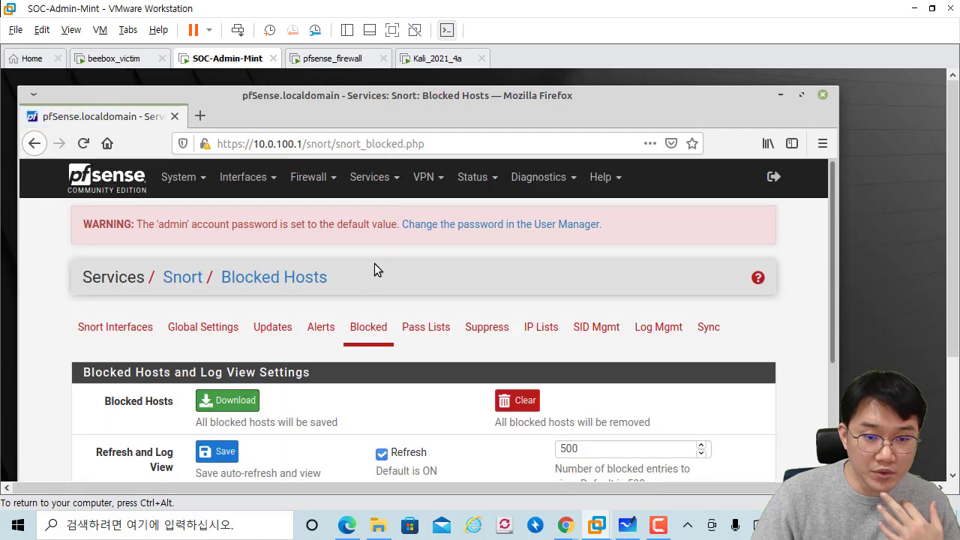
pyautogui.scroll(-4, 361, 288)
pyautogui.scroll(2, 360, 285)
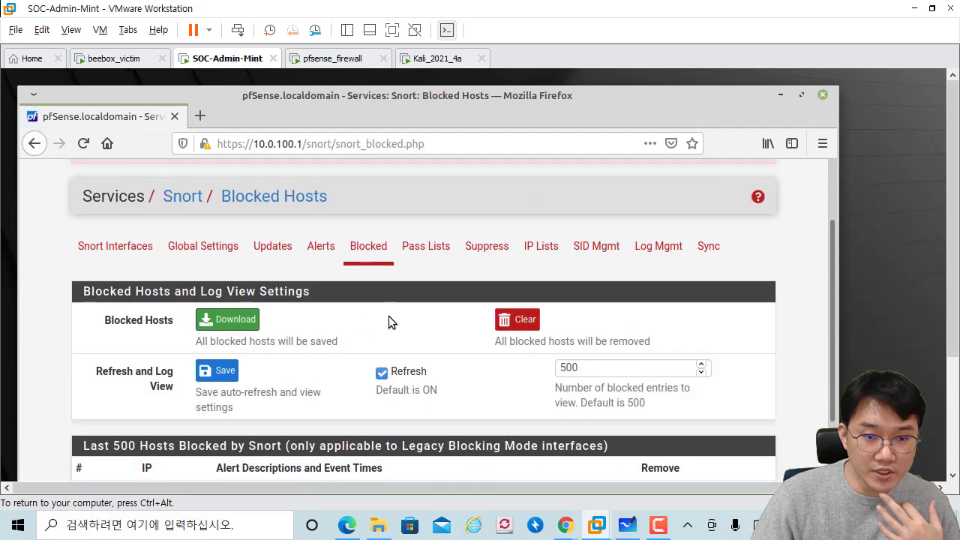
pyautogui.click(321, 248)
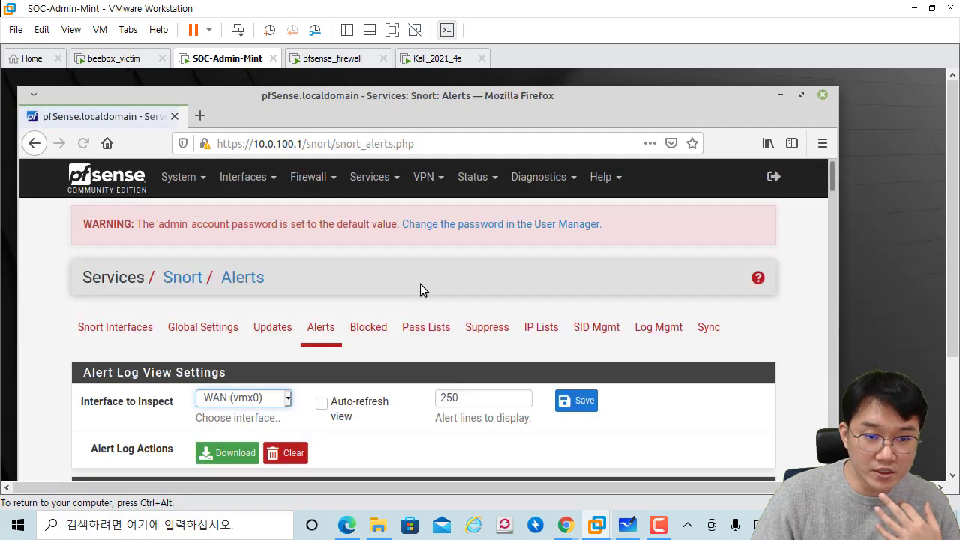
# Step: Mark the http_inspect alerts from 10.44.44.44 to 10.0.0.254 port 80 and scroll the 112 entries
pyautogui.scroll(-5, 420, 284)
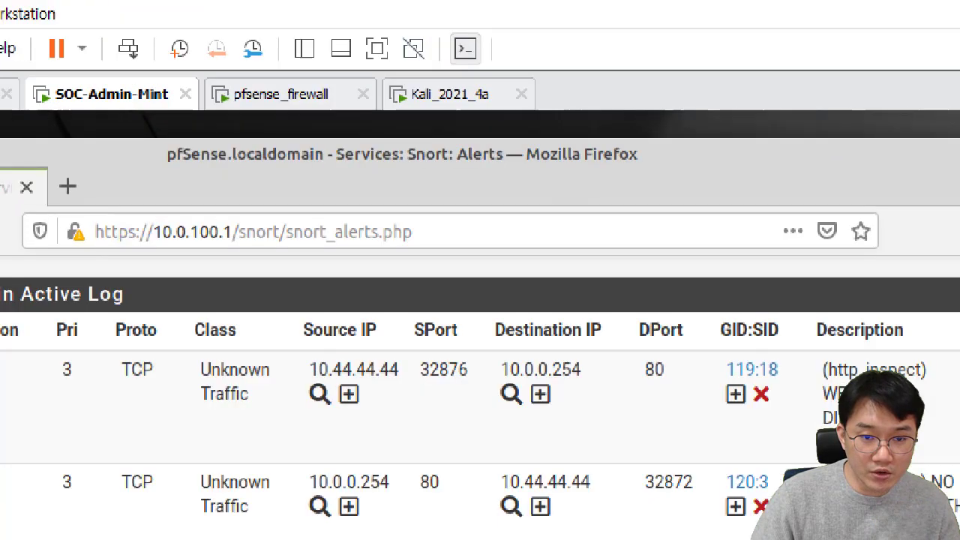
pyautogui.moveTo(243, 366); pyautogui.dragTo(397, 397)
pyautogui.moveTo(465, 390); pyautogui.dragTo(601, 387)
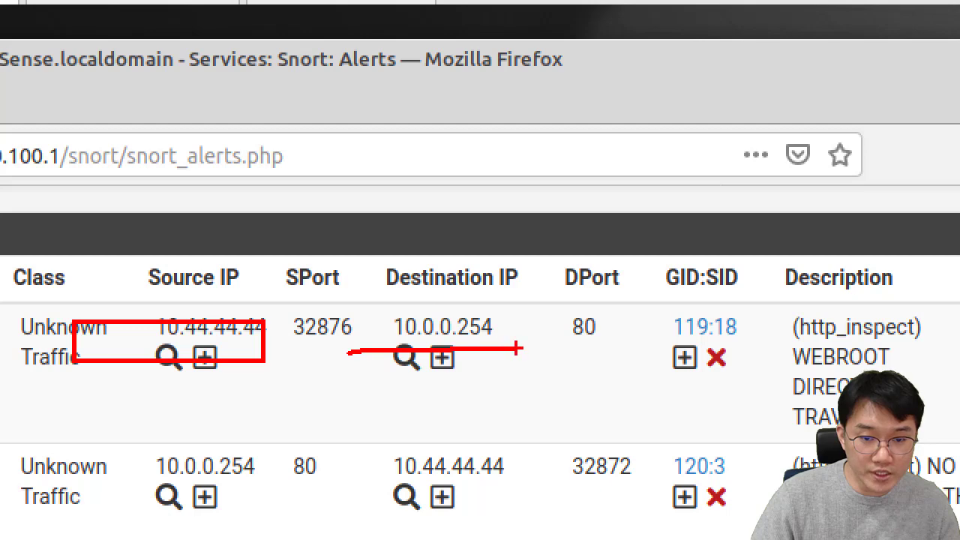
pyautogui.moveTo(523, 346); pyautogui.dragTo(520, 360)
pyautogui.moveTo(541, 346); pyautogui.dragTo(533, 364)
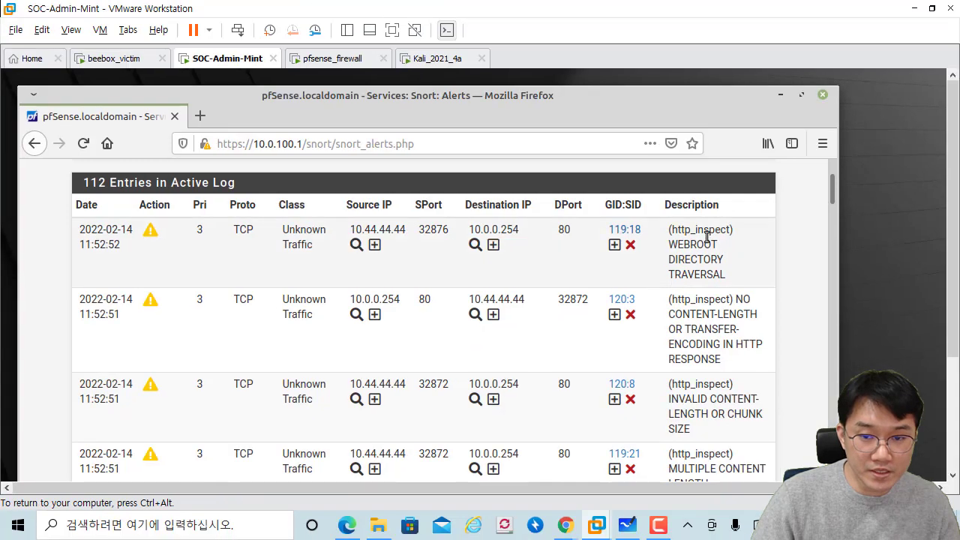
pyautogui.scroll(-3, 695, 259)
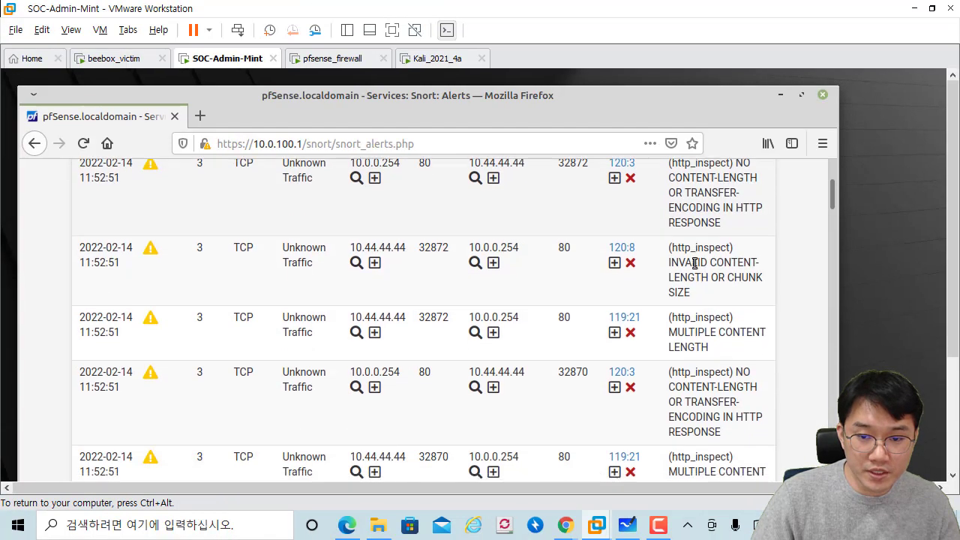
pyautogui.scroll(-10, 695, 264)
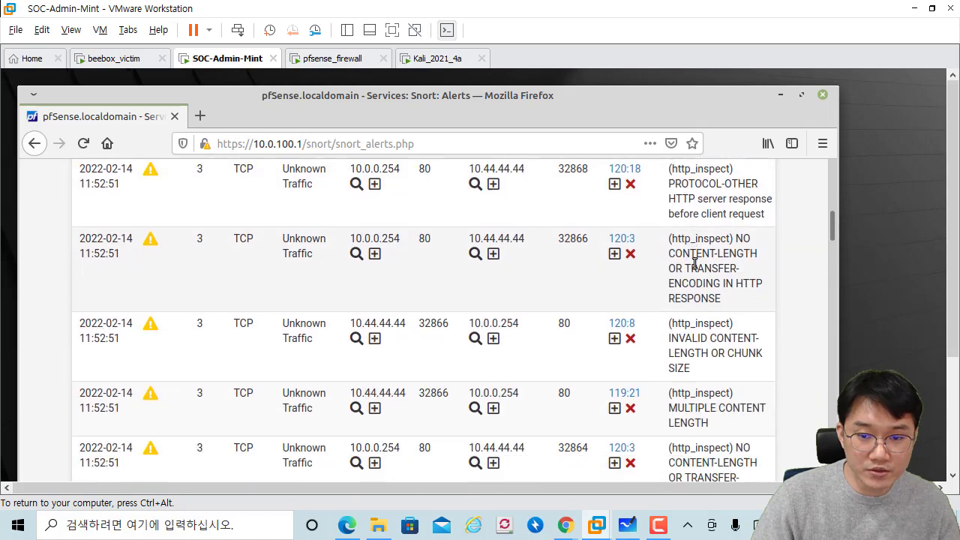
pyautogui.scroll(8, 664, 305)
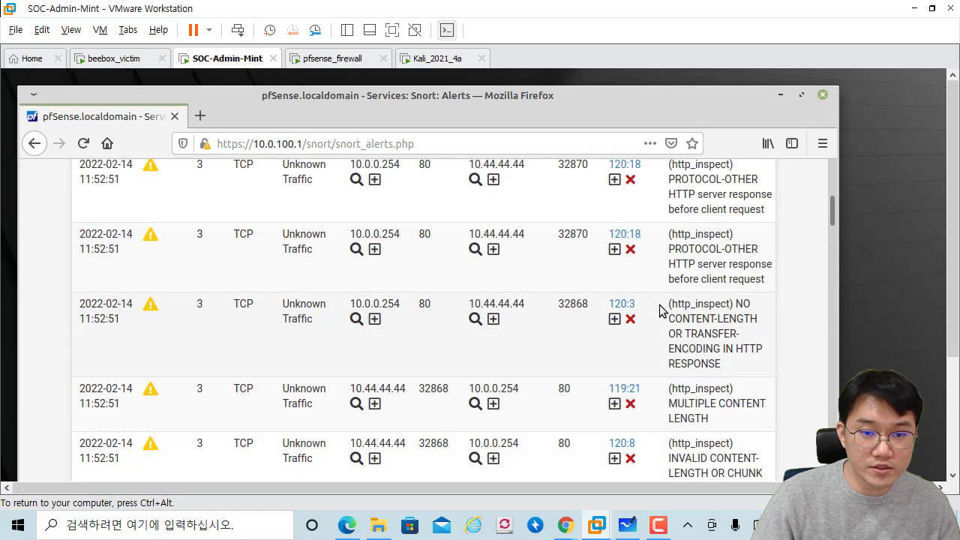
pyautogui.scroll(7, 660, 304)
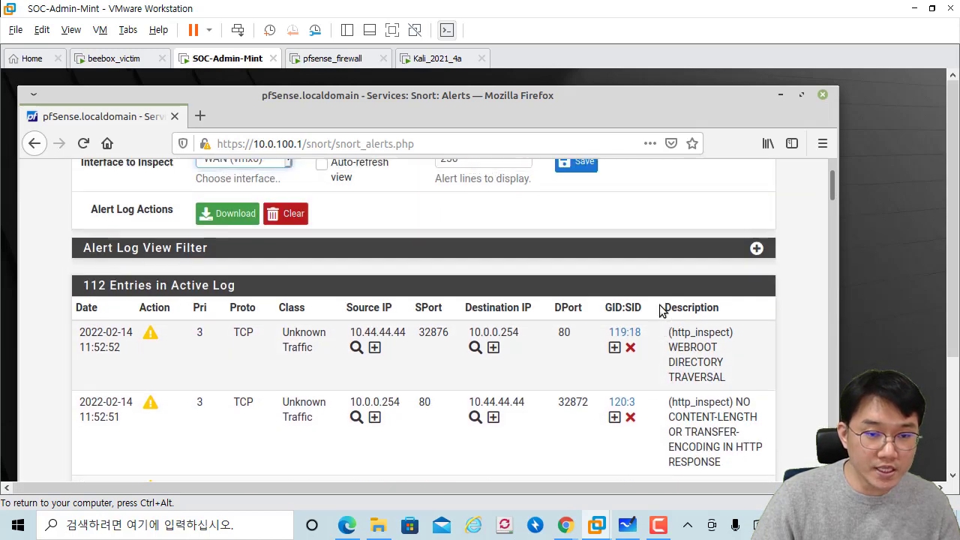
pyautogui.scroll(2, 458, 300)
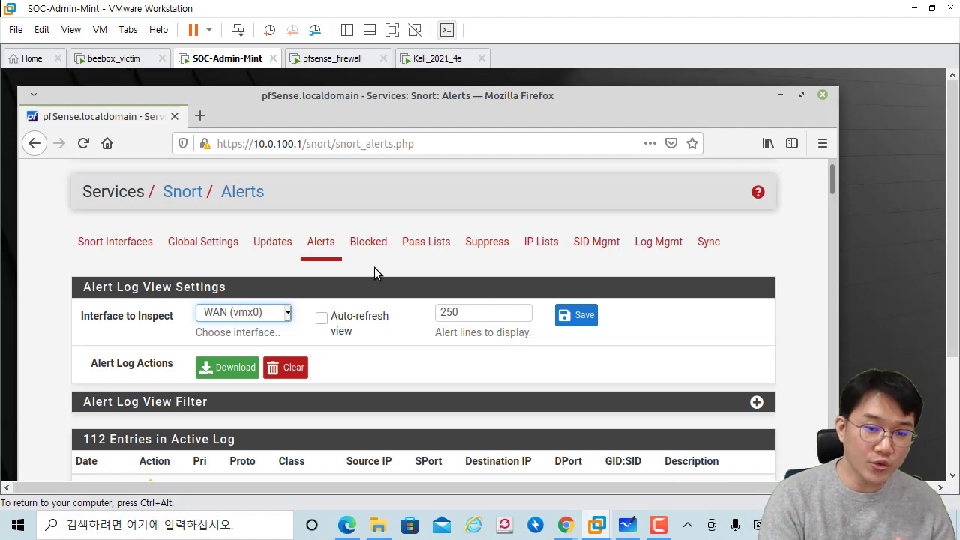
# Step: Return to Whiteboard and pan the diagram to show Splunk ESM, IDS and DB on 10.0.200.0/24
pyautogui.click(627, 525)
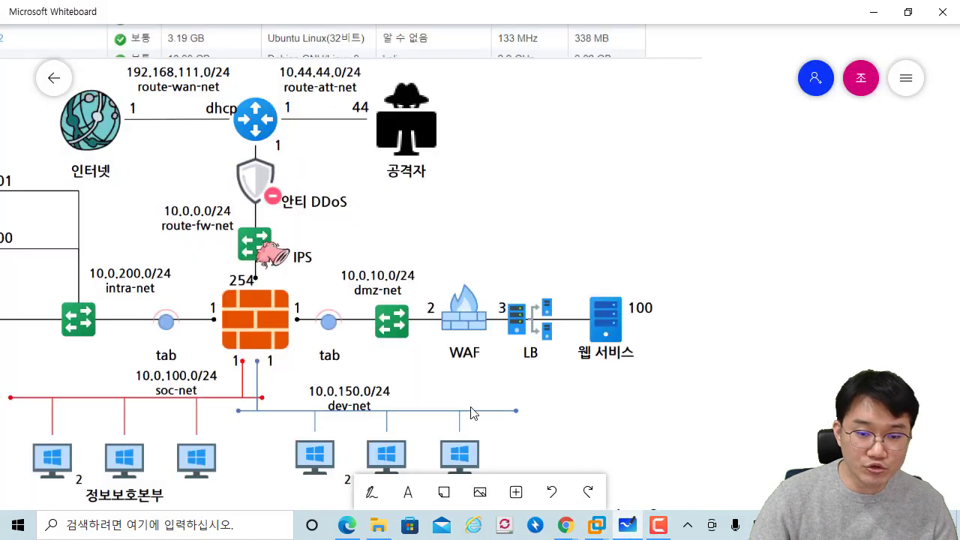
pyautogui.moveTo(232, 244); pyautogui.dragTo(543, 268)
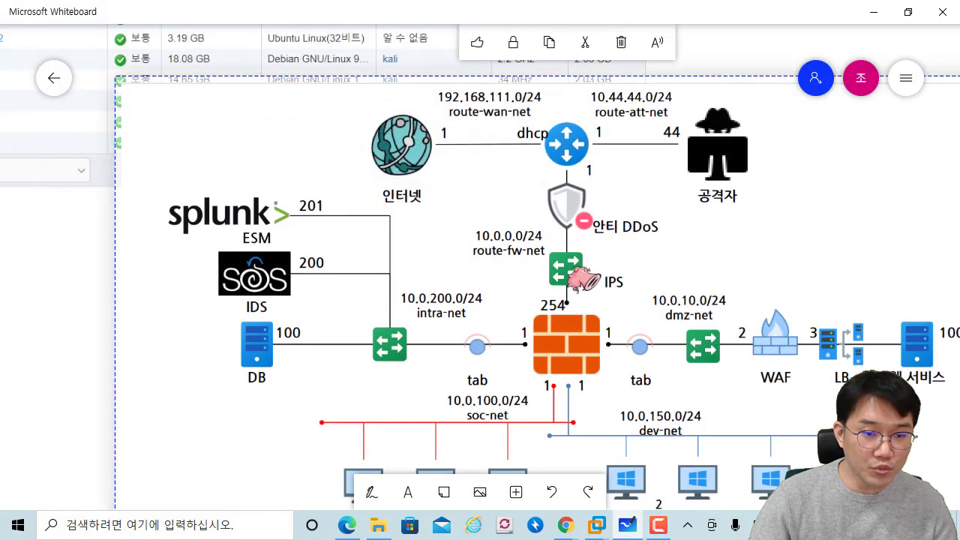
pyautogui.moveTo(162, 181); pyautogui.dragTo(163, 177)
pyautogui.moveTo(424, 256); pyautogui.dragTo(394, 257)
pyautogui.moveTo(402, 248); pyautogui.dragTo(402, 267)
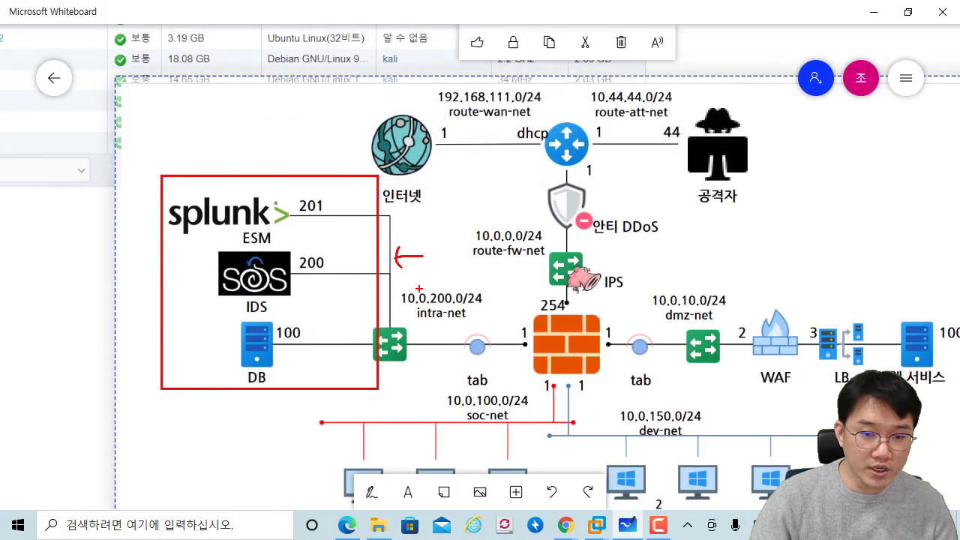
pyautogui.moveTo(495, 350); pyautogui.dragTo(498, 337)
pyautogui.moveTo(616, 342); pyautogui.dragTo(630, 371)
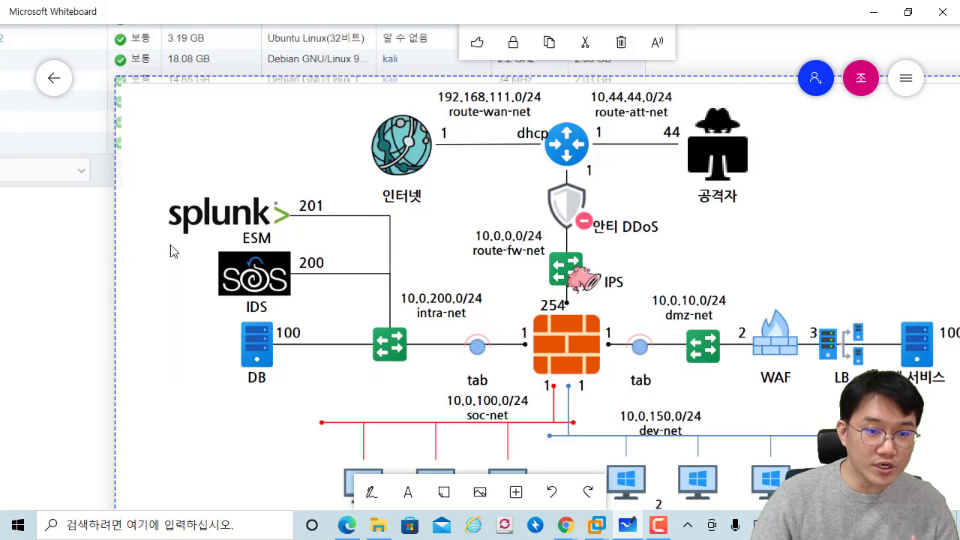
pyautogui.scroll(-1, 170, 251)
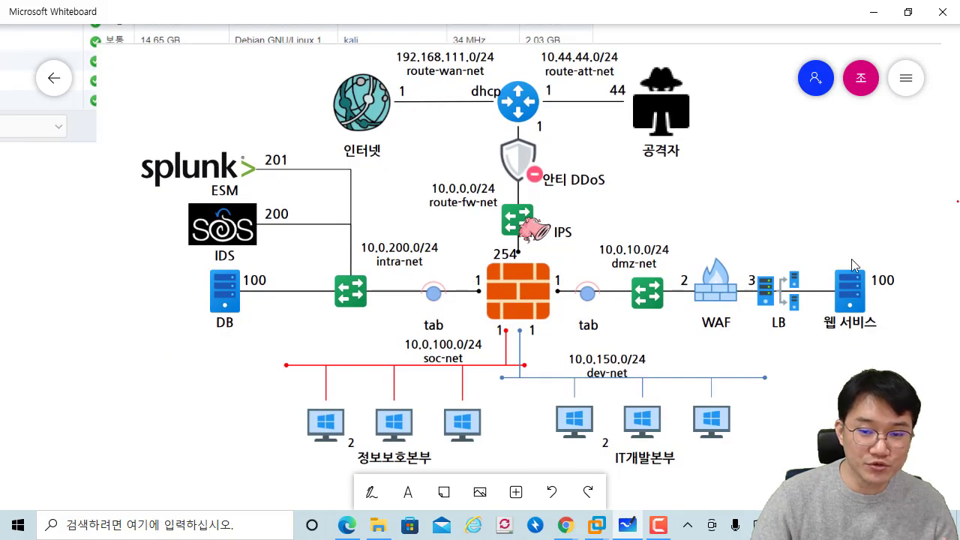